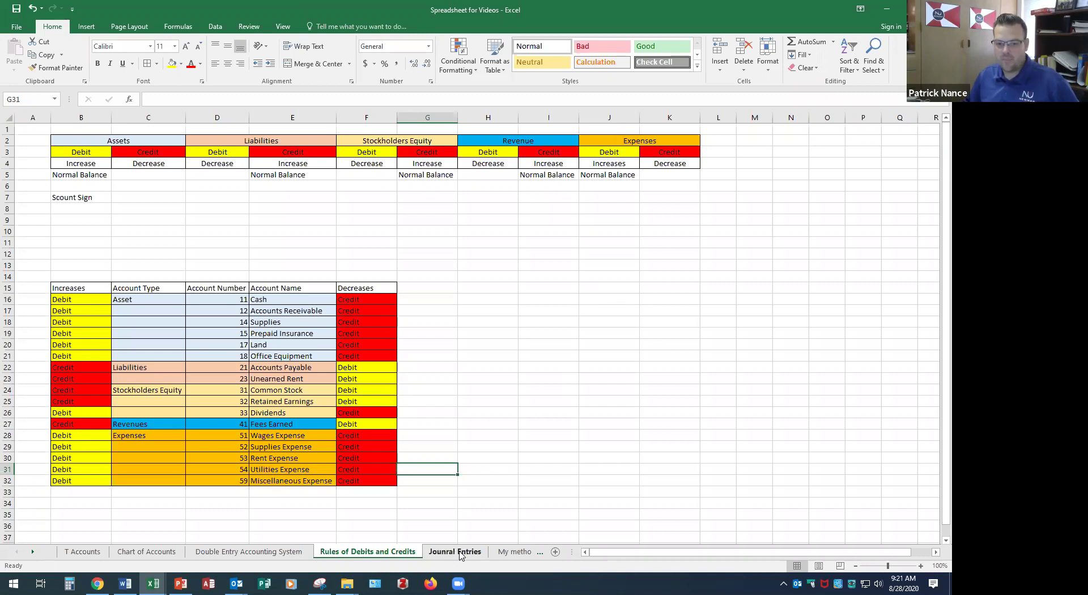
Open the Jounral Entries sheet and enter "Date" in cell B3 beside Account 1
left_click(460, 553)
left_click(474, 259)
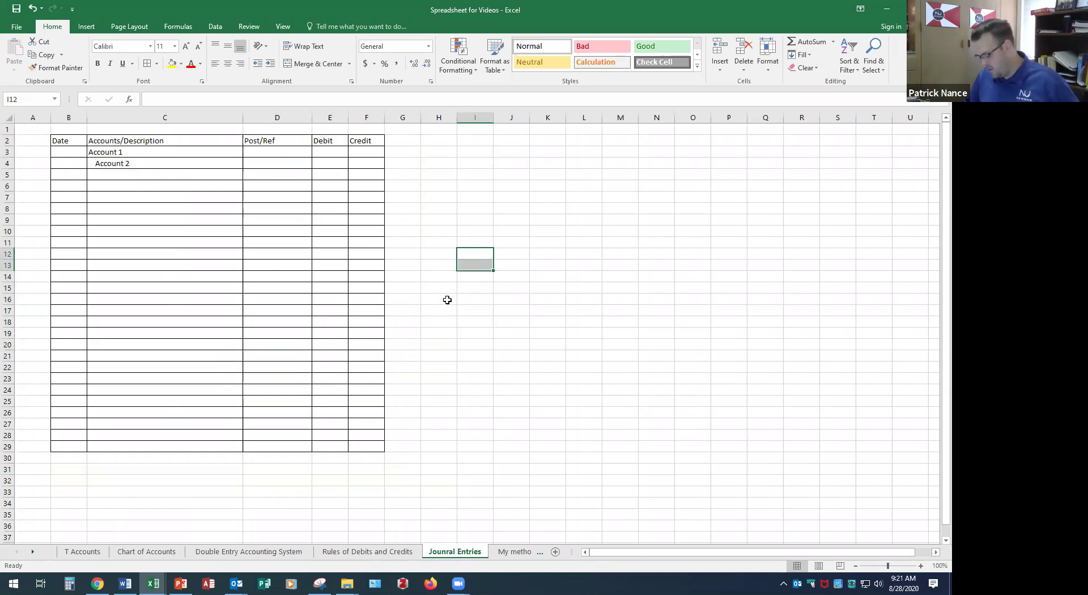
left_click(74, 152)
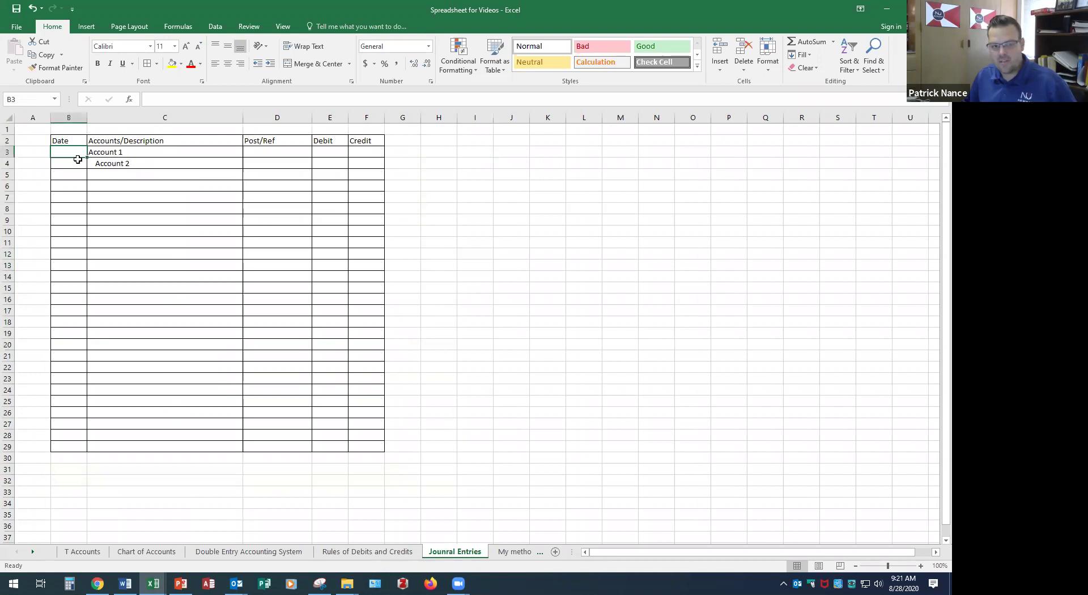
type("Date")
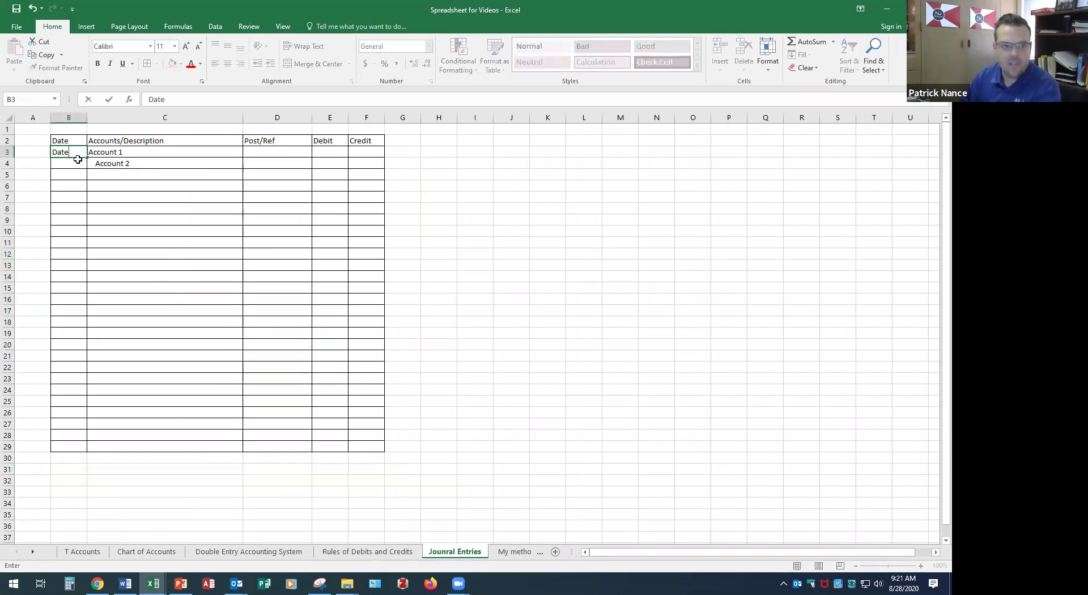
key("Tab")
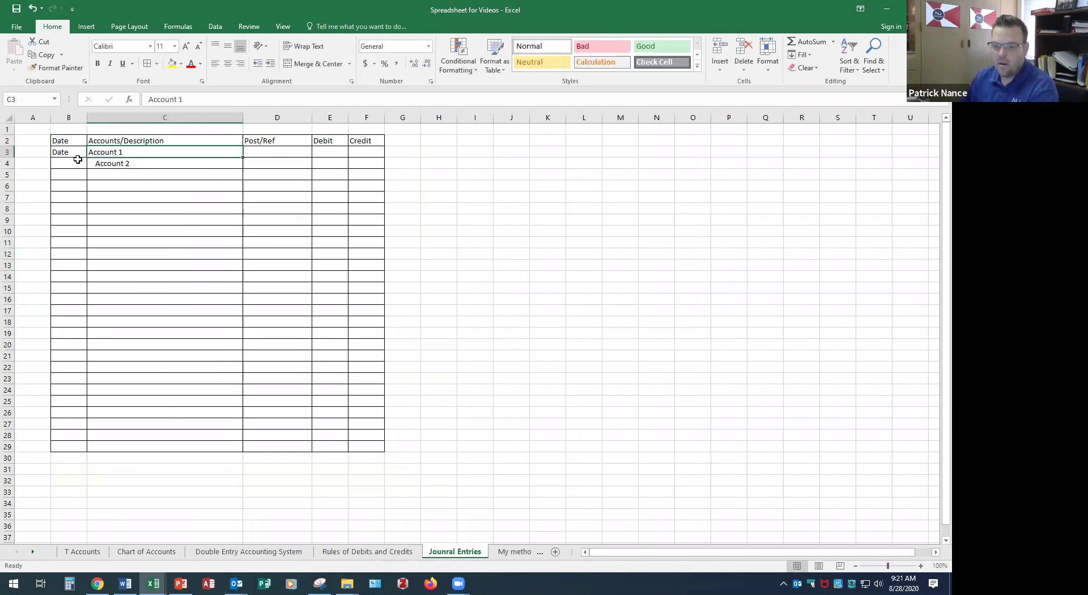
key("Down")
key("Up")
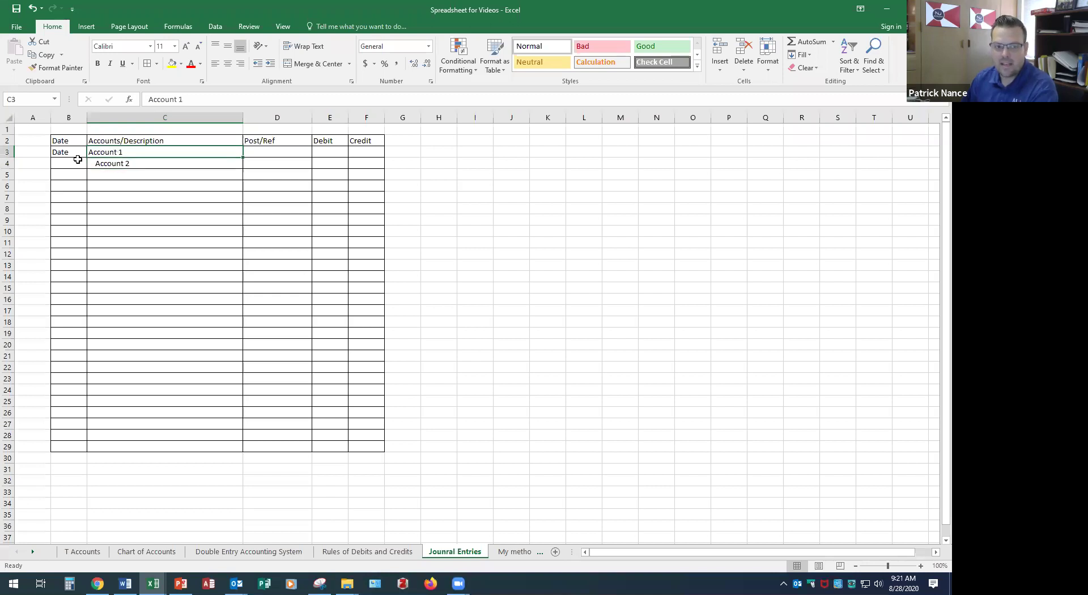
key("Right")
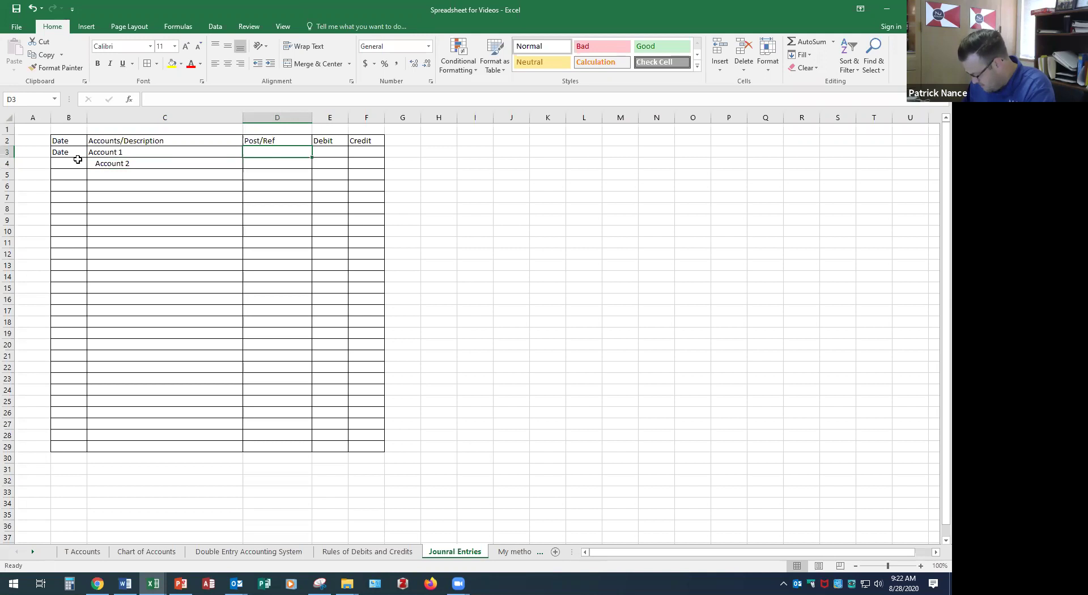
key("Right")
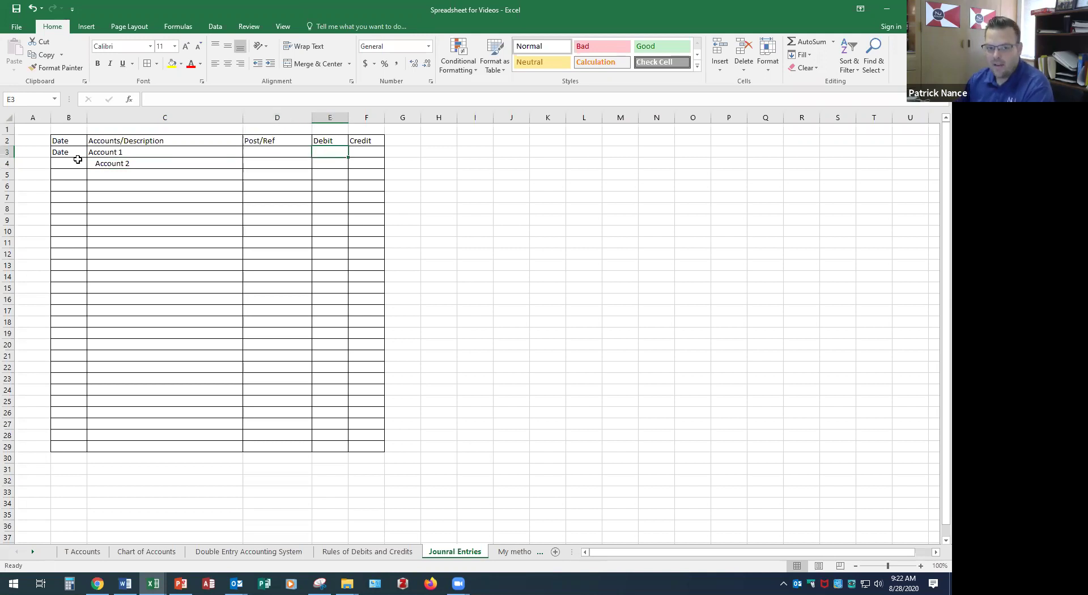
key("Down")
key("Right")
key("Left")
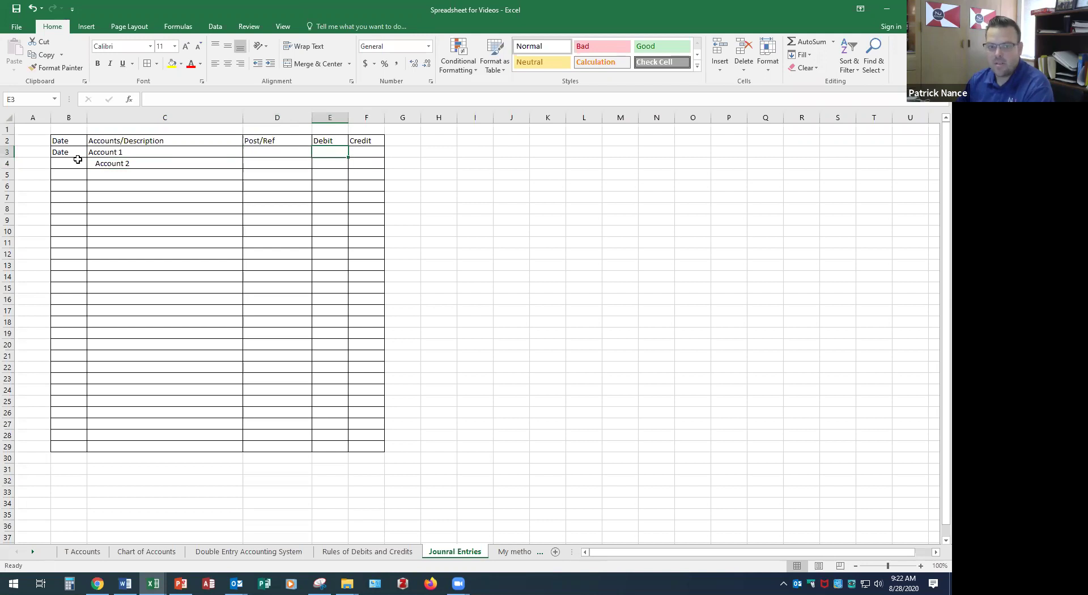
key("Right")
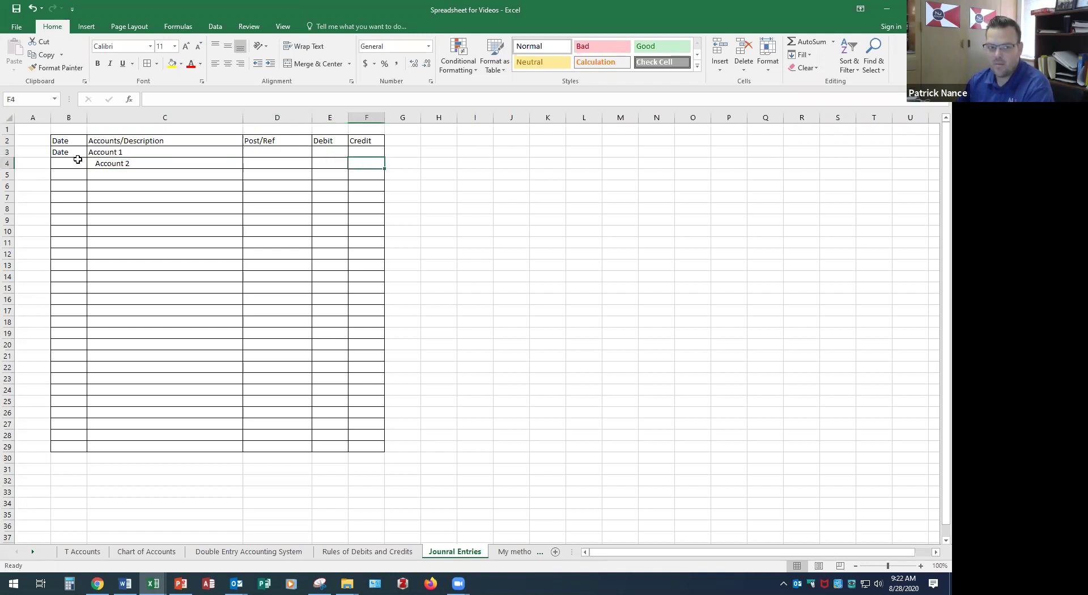
Enter a debit of 10000 for Account 1 in E3 and a credit of 10000 for Account 2 in F4
key("Left")
key("Up")
type("100")
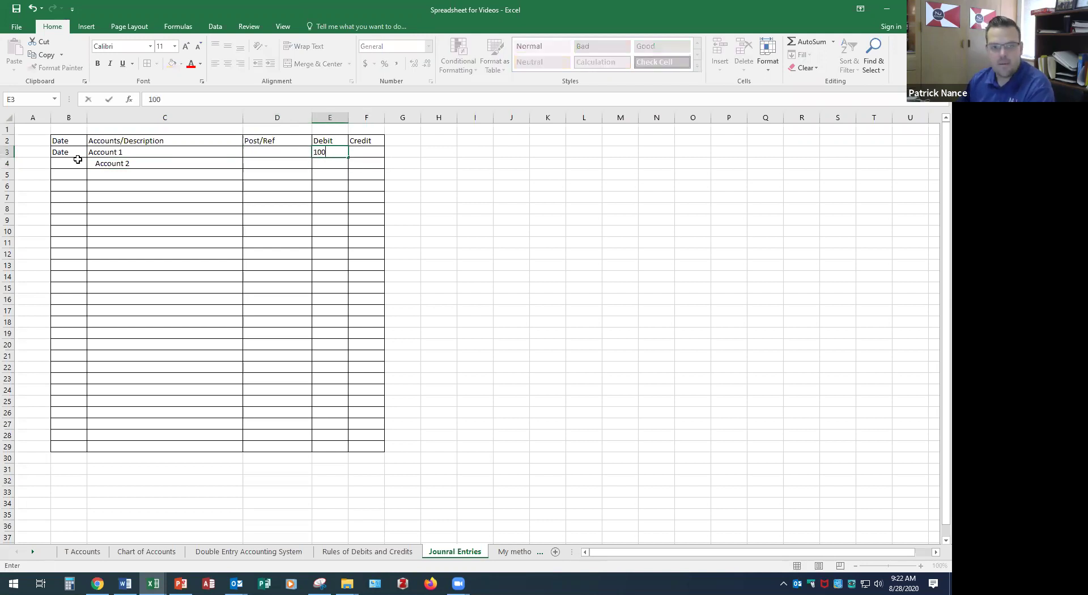
type("00")
key("Return")
key("Right")
type("1")
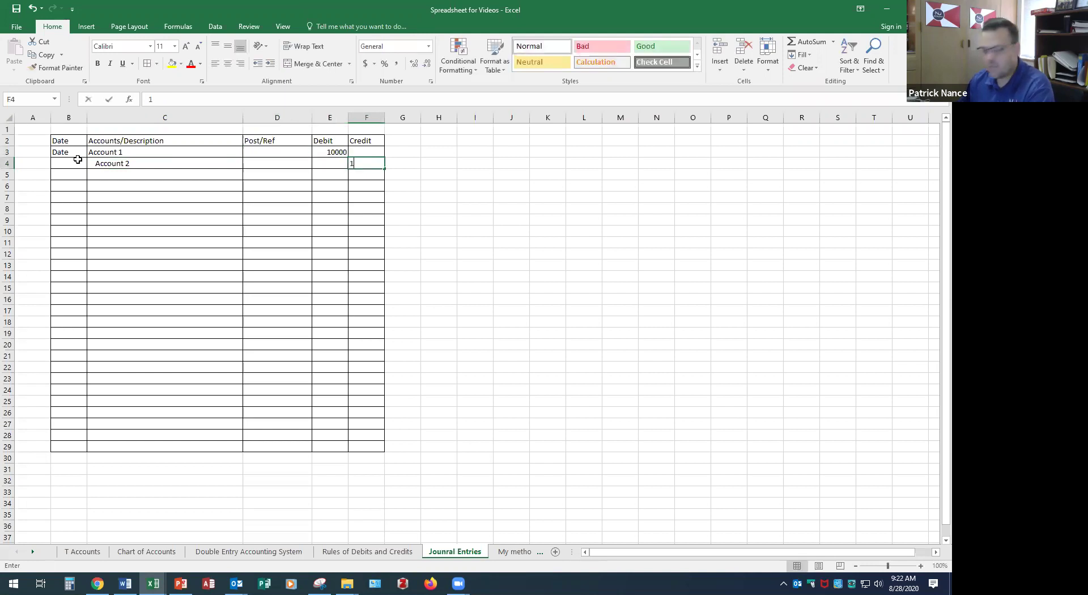
type("0000")
key("Return")
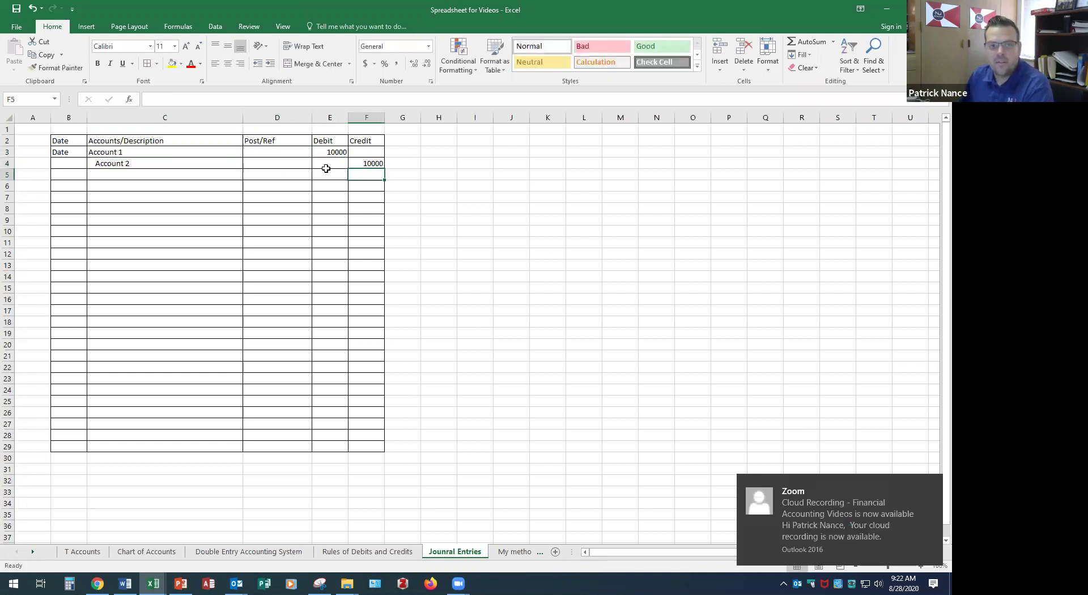
Apply the comma number format to the debit and credit amounts in E3:F4
left_click_drag(341, 150, 362, 165)
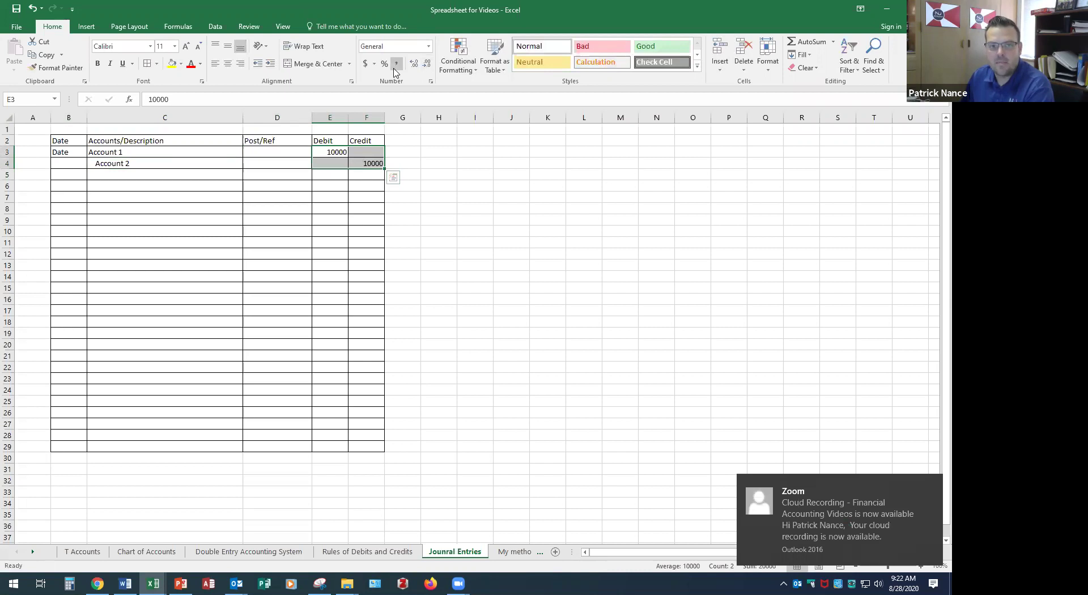
left_click(396, 63)
left_click(157, 181)
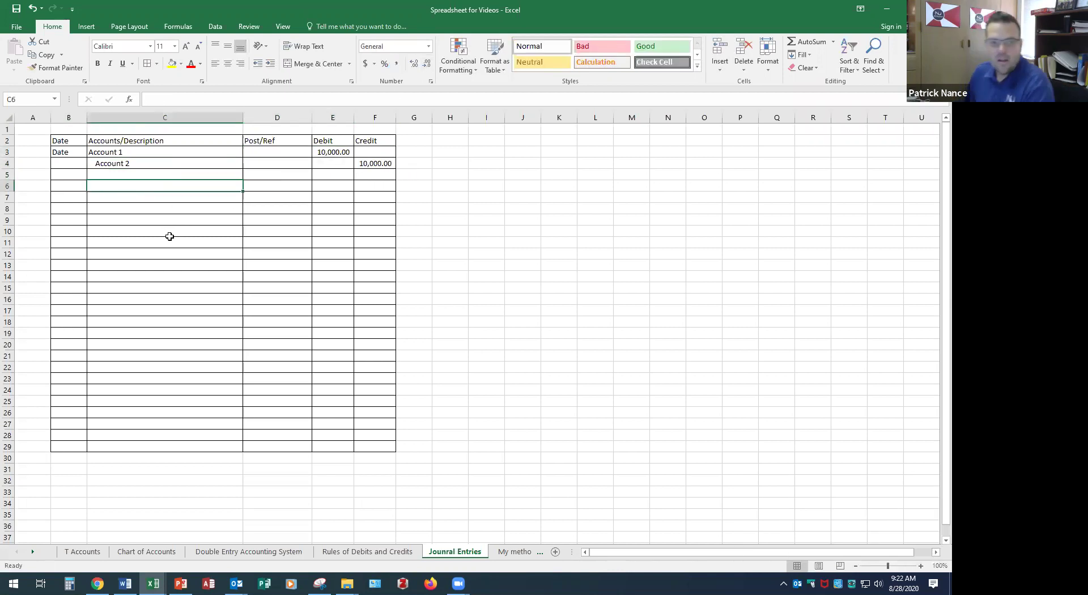
Add Account 3 in C5 and Account 4 in C6, both indented like Account 2 above them
left_click(157, 176)
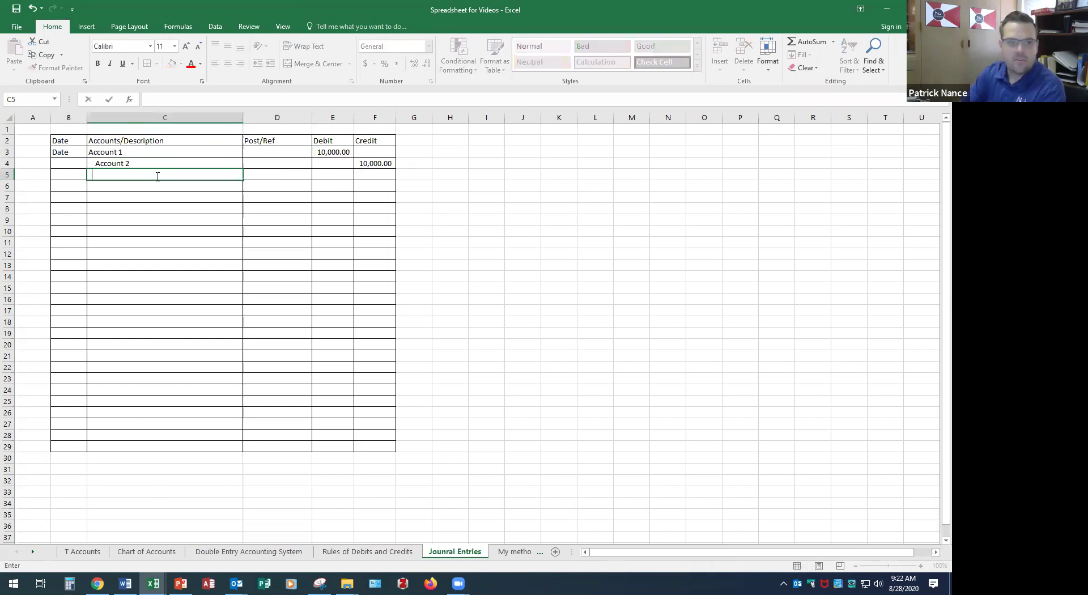
type("Account 3")
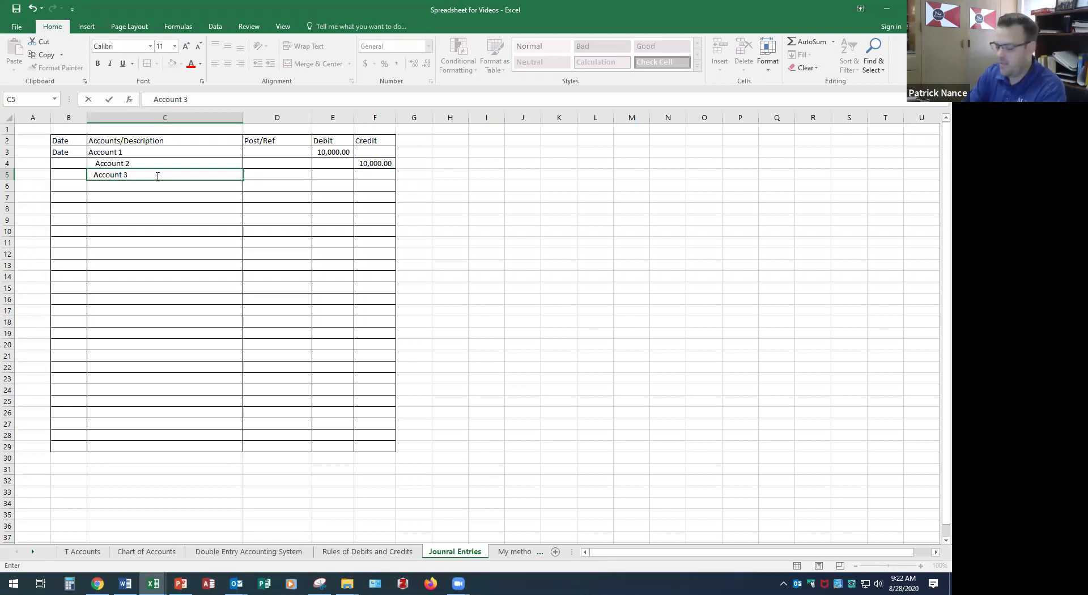
key("Return")
type("Account 4")
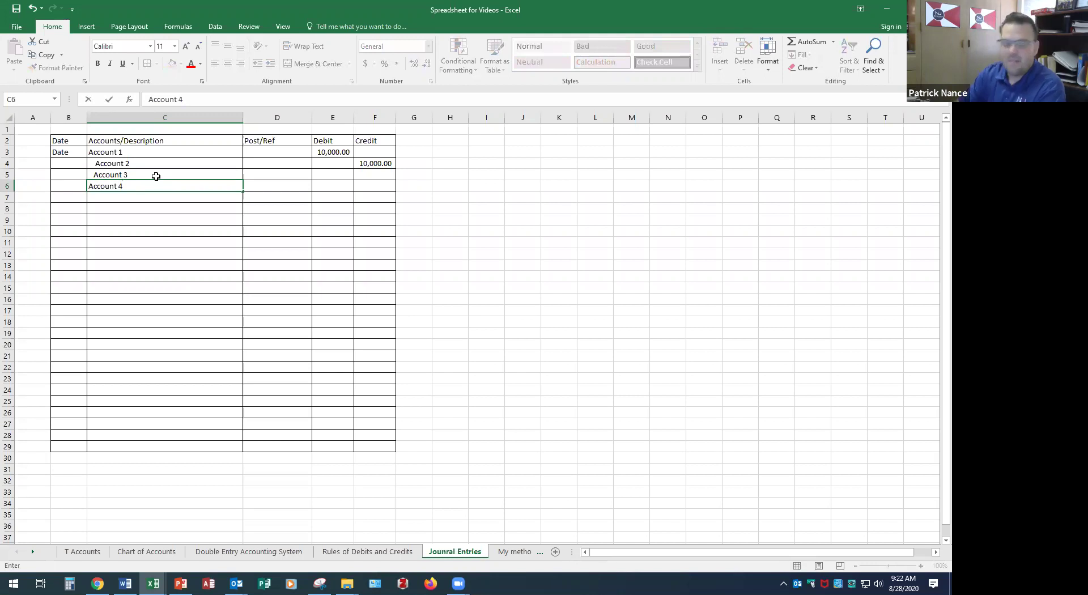
left_click(85, 186)
double_click(91, 187)
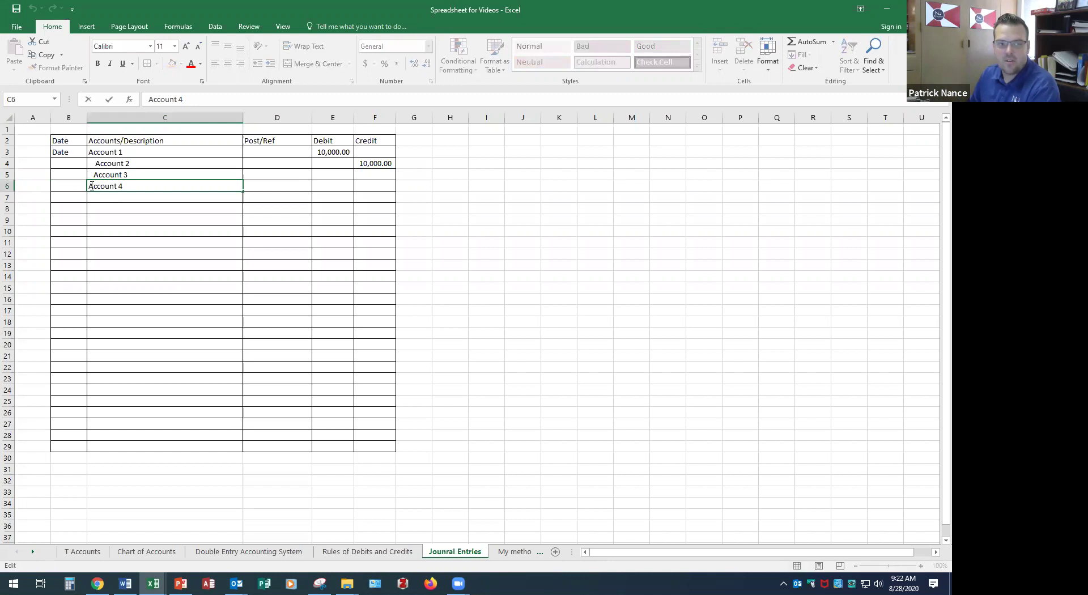
double_click(94, 175)
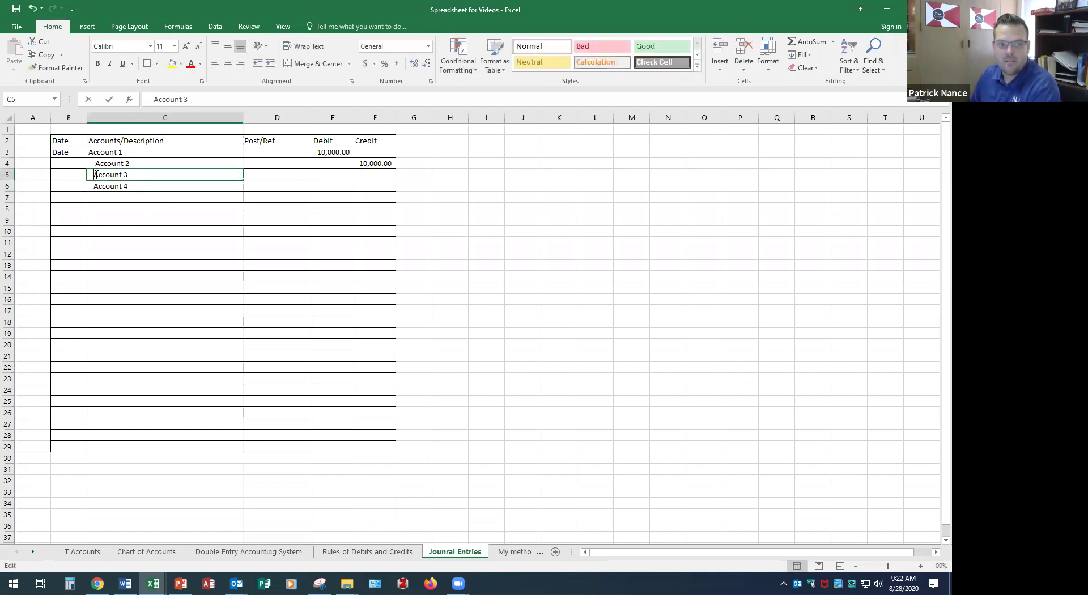
left_click(370, 177)
Replace the Account 2 credit with 3000, and enter credits of 2500 for Account 3 and 4500 for Account 4
left_click(334, 152)
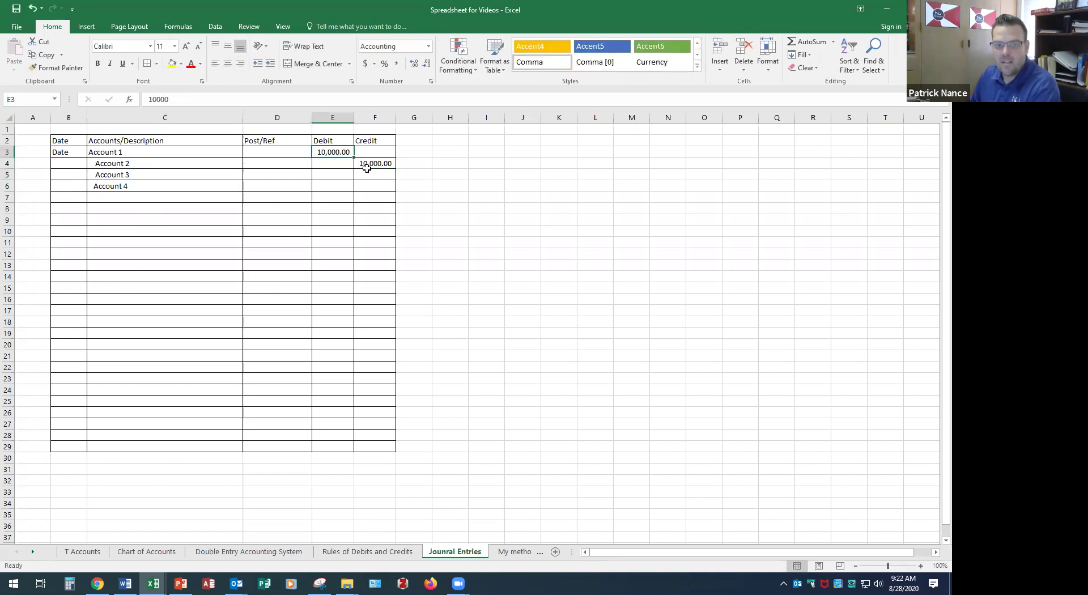
left_click(365, 164)
left_click(335, 151)
left_click(361, 168)
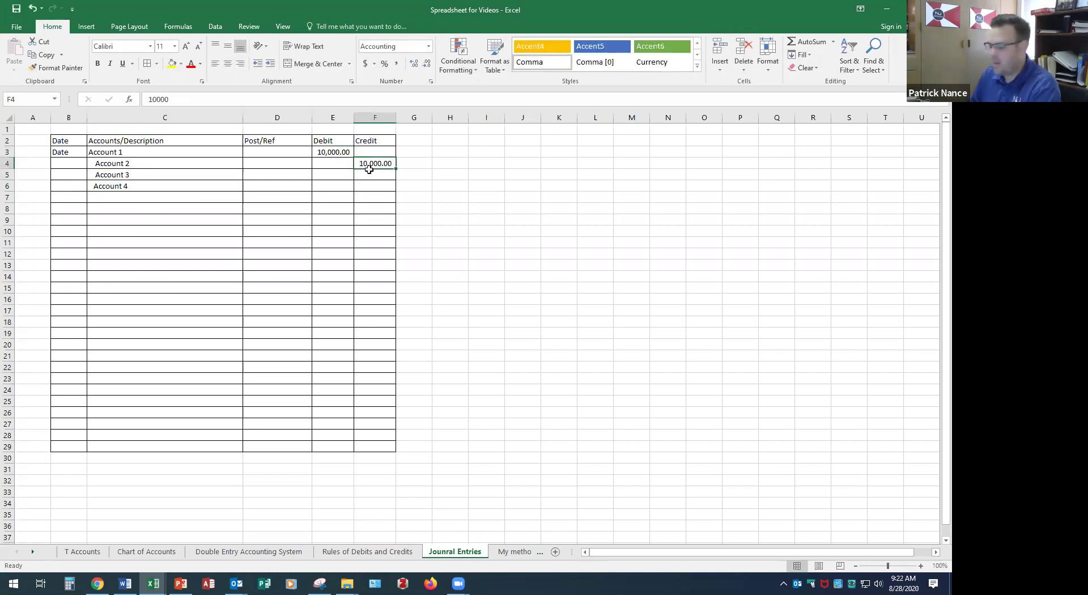
key("Delete")
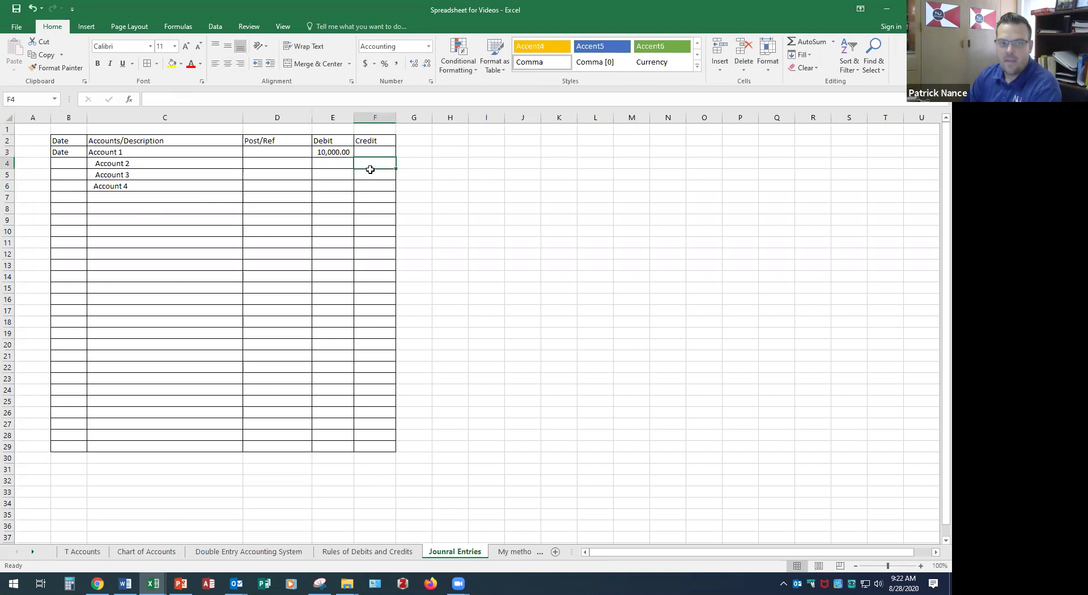
type("3000")
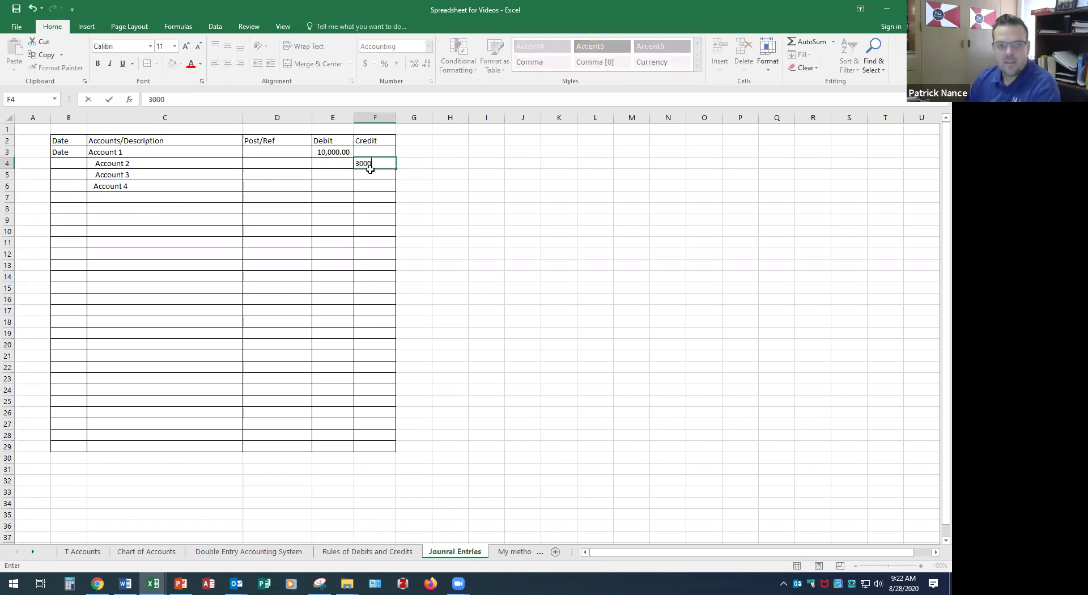
key("Return")
type("250")
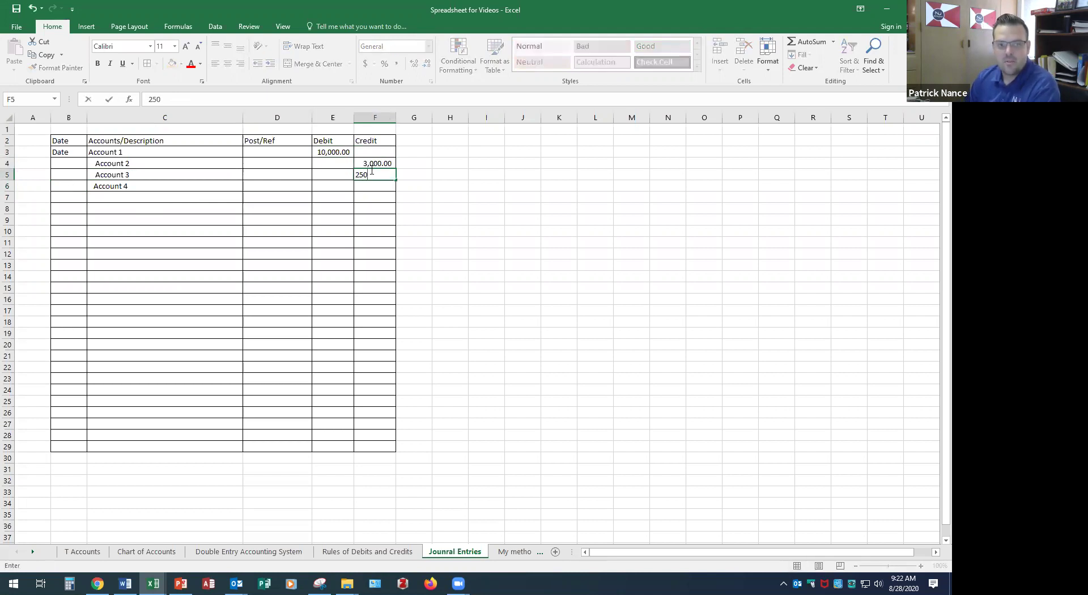
type("0")
key("Return")
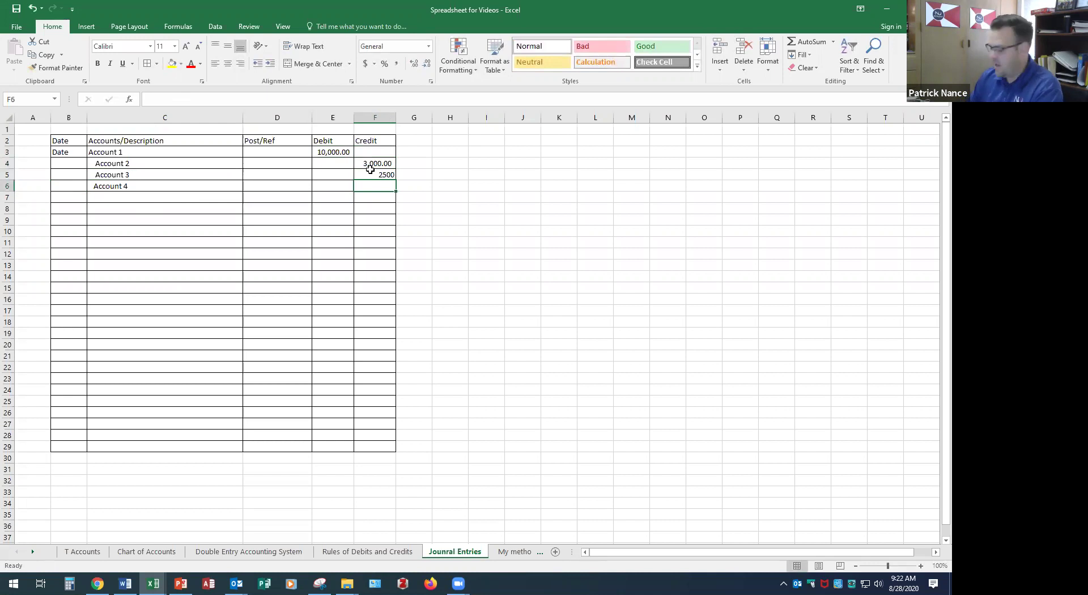
type("4")
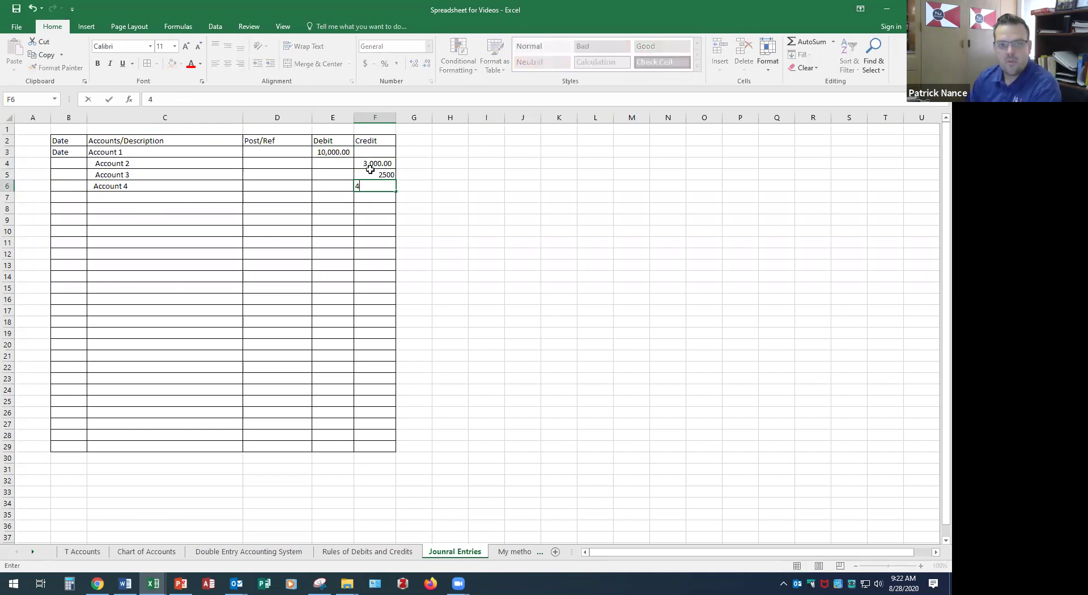
type("500")
key("Return")
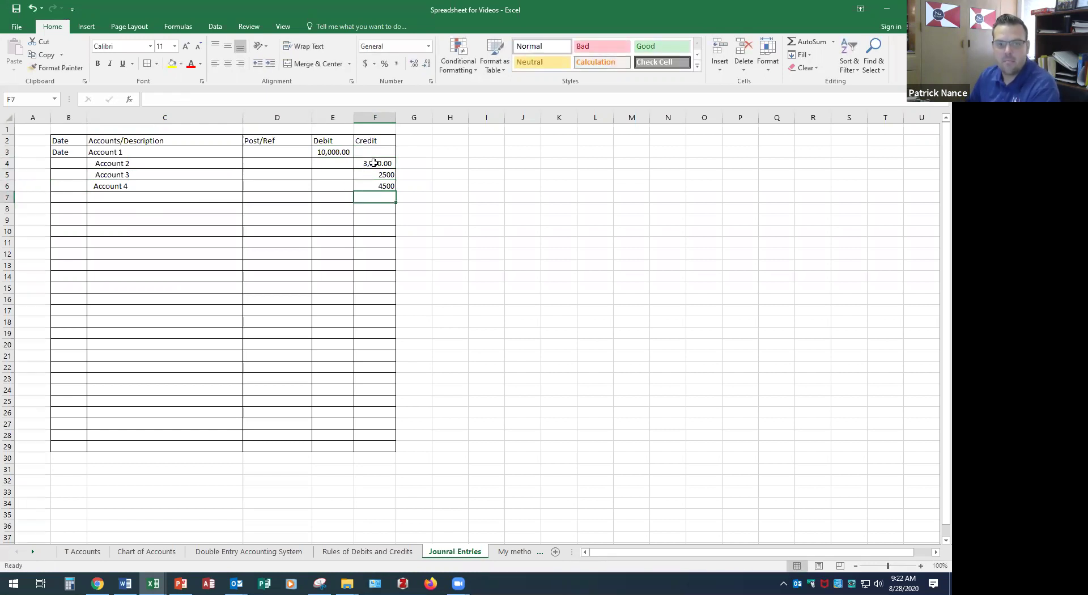
Apply the comma number format to the three credit amounts in F4:F6
left_click_drag(374, 164, 375, 185)
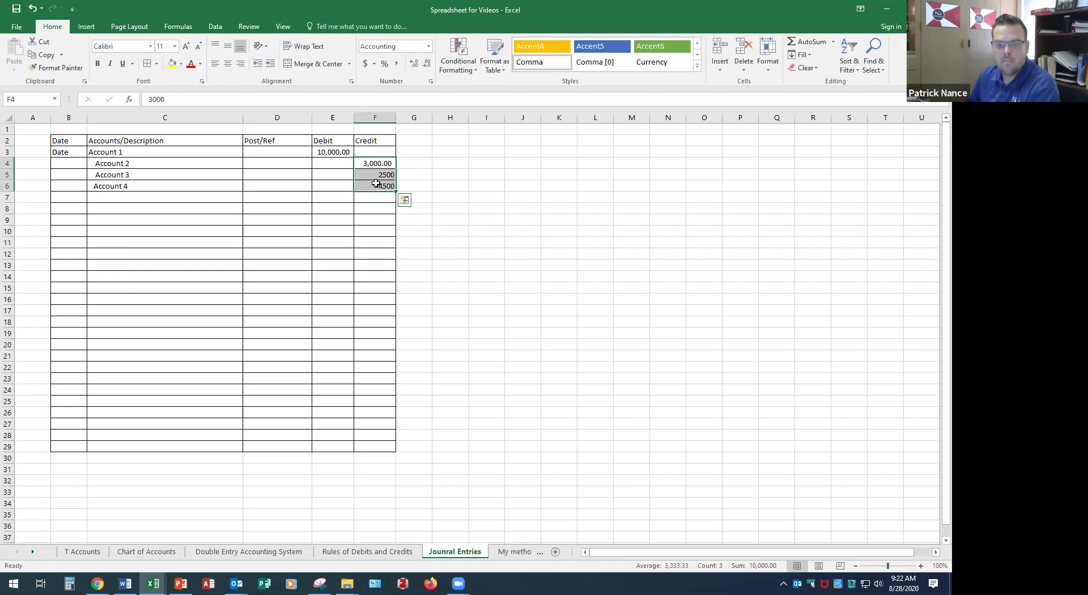
left_click(396, 63)
left_click(334, 150)
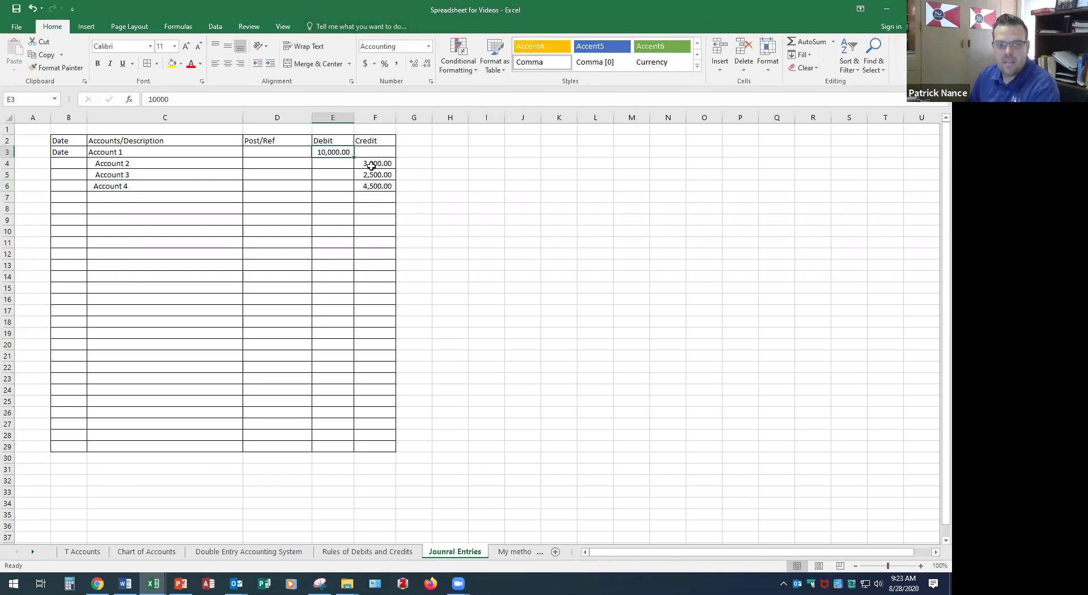
left_click_drag(372, 165, 374, 185)
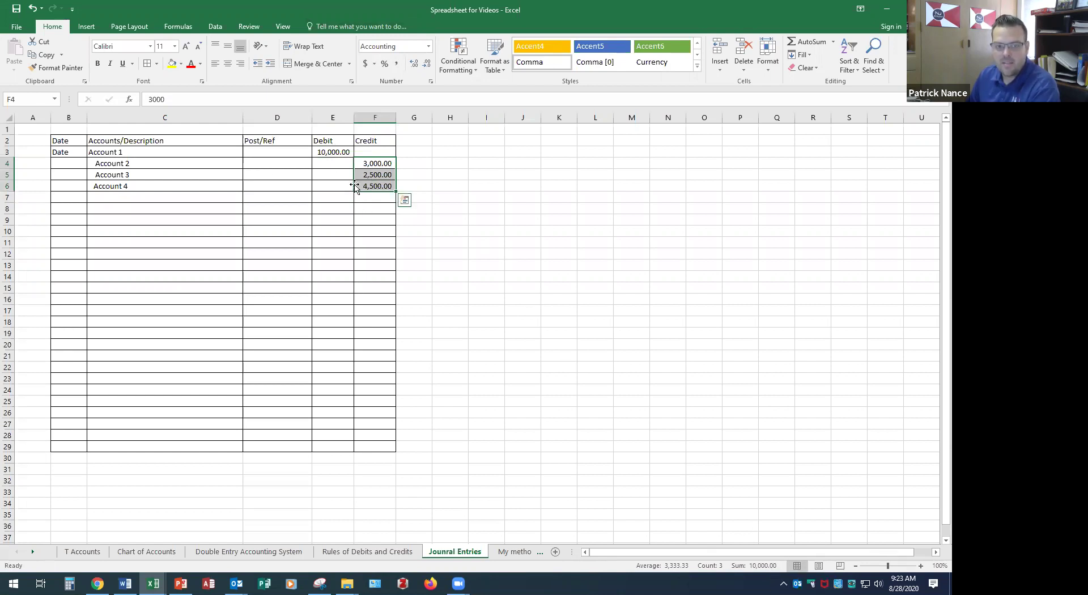
Remove the indent before Account 2 in C4 so it aligns with Account 1
left_click(112, 162)
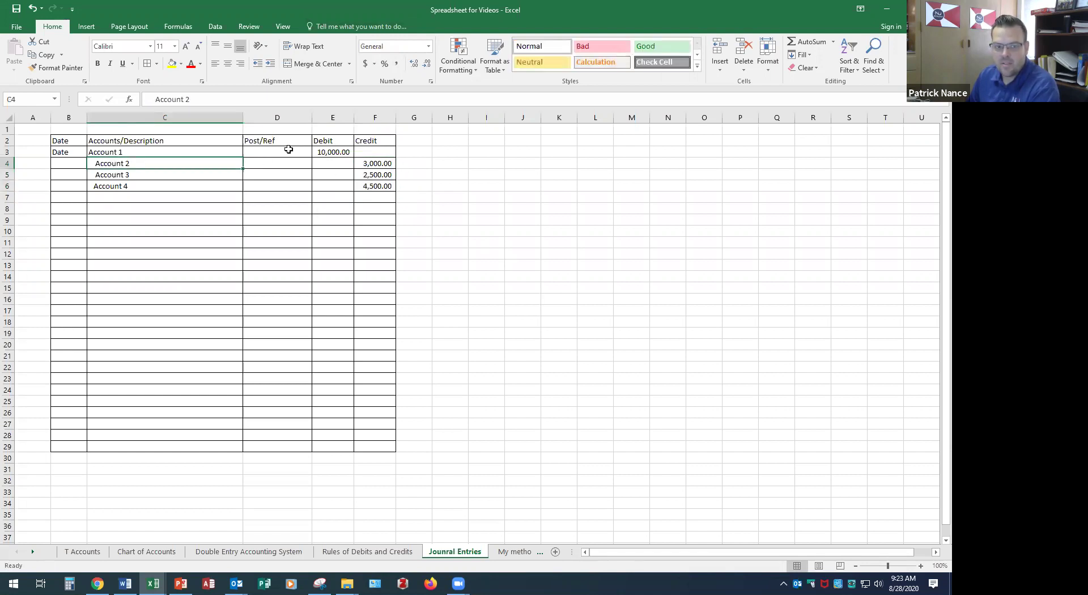
double_click(97, 163)
key("BackSpace")
key("BackSpace")
key("BackSpace")
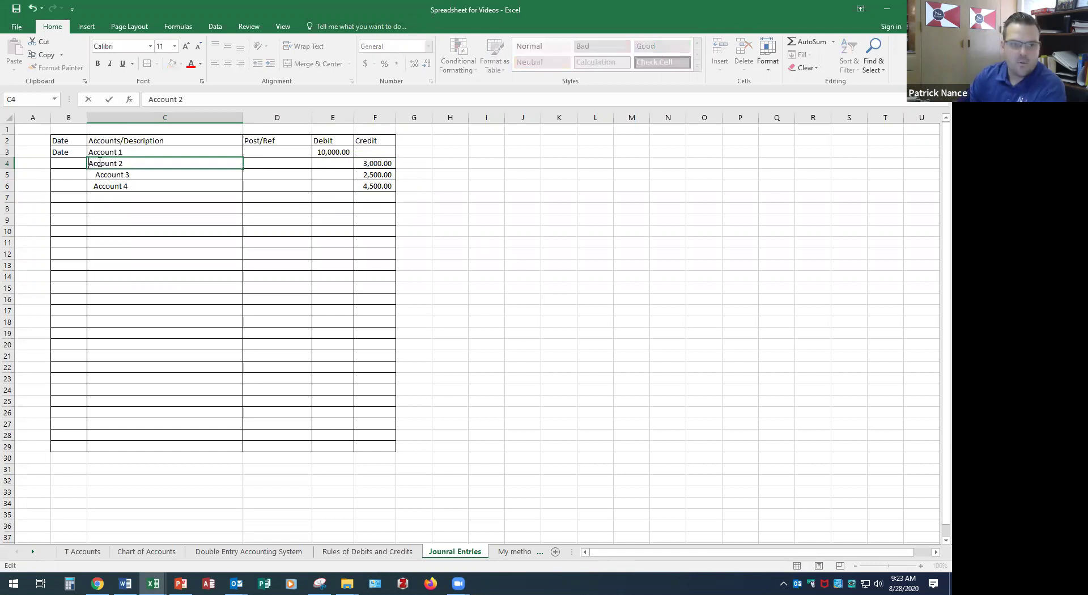
key("Return")
Enter a debit of 2000 for Account 2 in E4 and clear its credit amount in F4
left_click(330, 153)
left_click(326, 164)
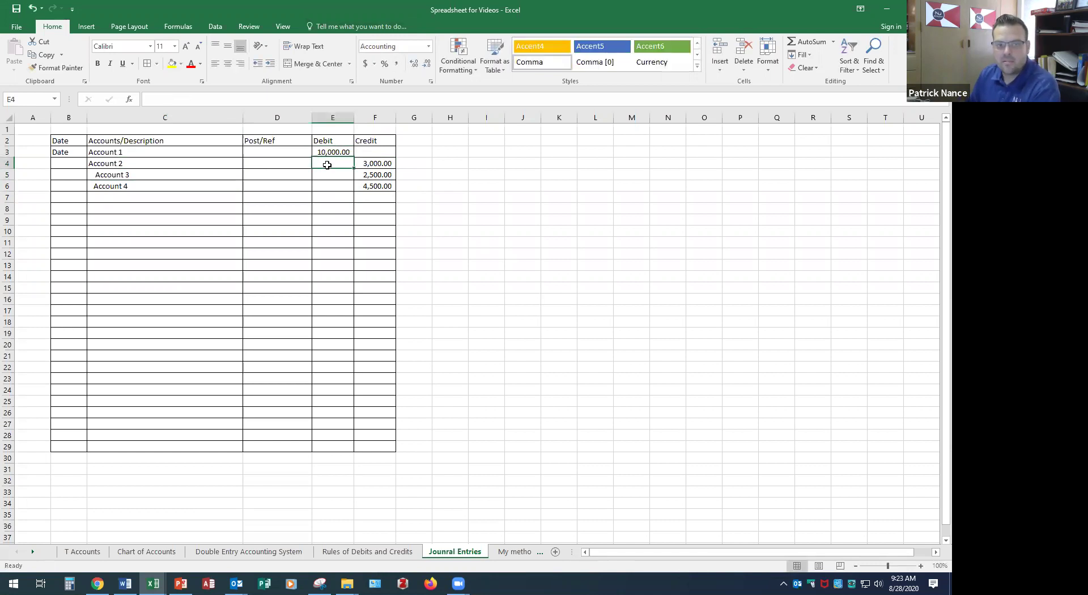
type("3000")
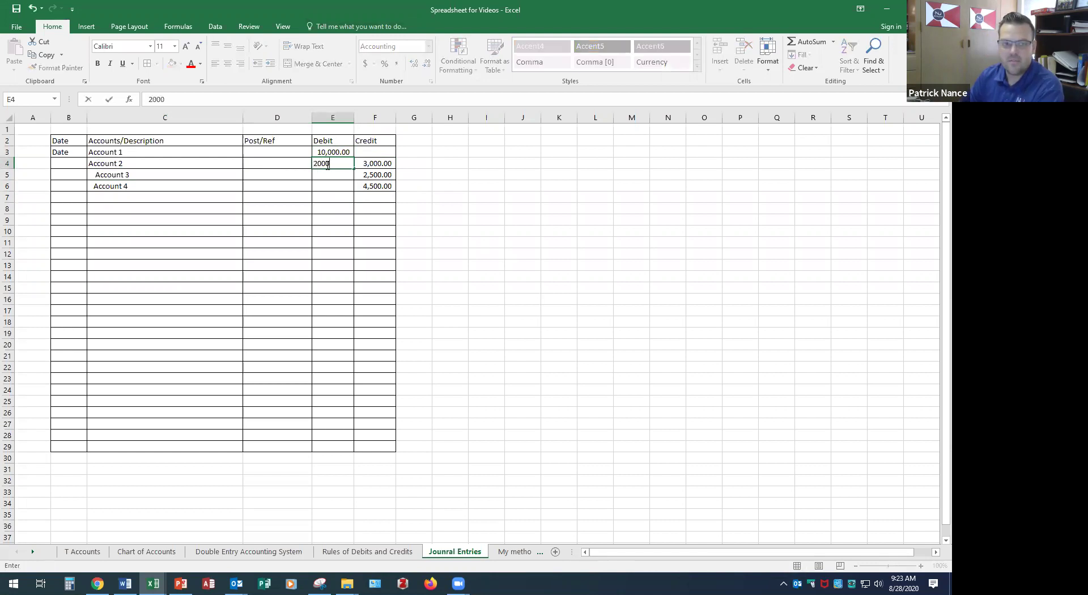
key("Tab")
key("Delete")
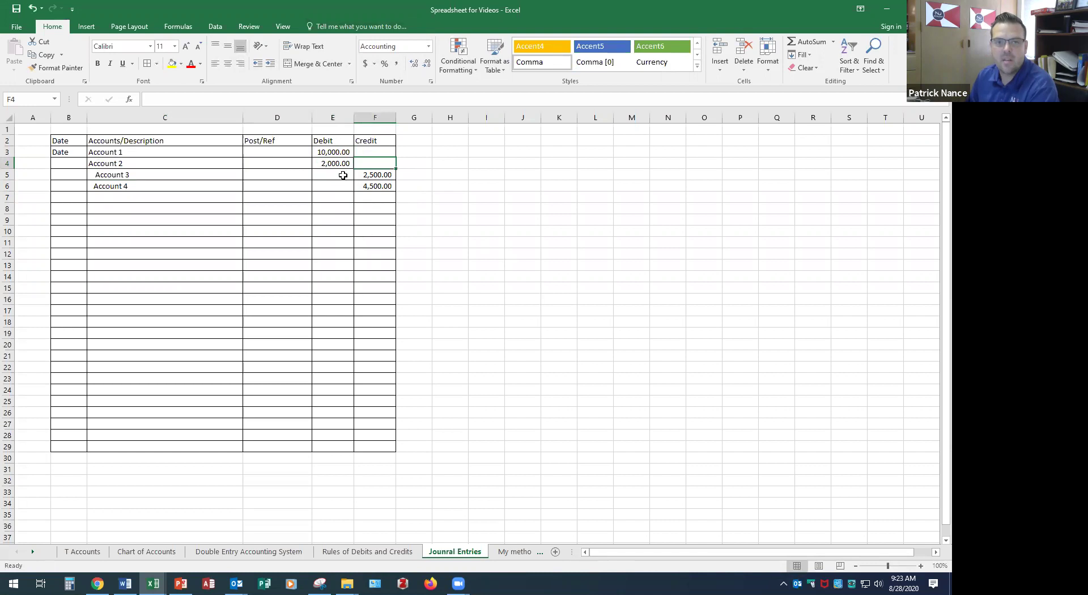
Set the Account 3 credit in F5 to 3000 and the Account 4 credit in F6 to 9000
left_click(330, 152)
left_click(332, 165)
left_click(384, 175)
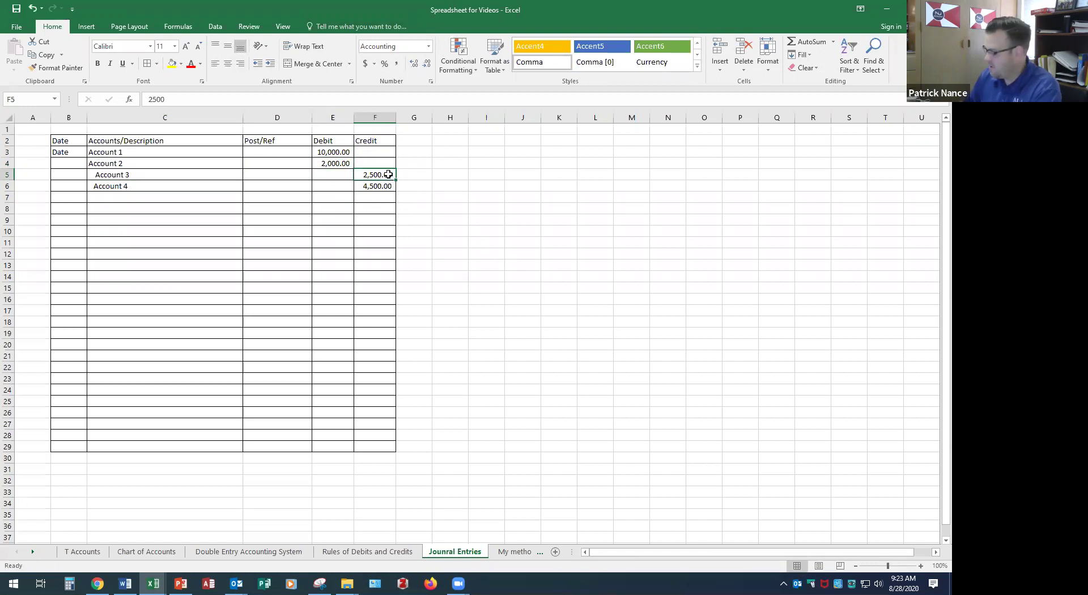
type("30000")
key("Return")
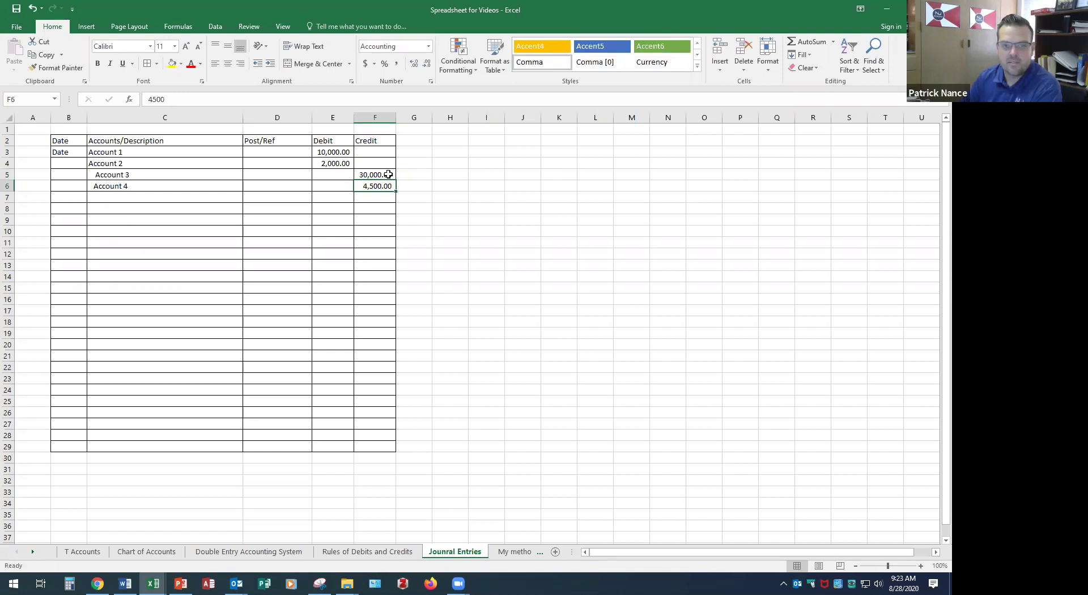
left_click(389, 174)
type("3000")
key("Return")
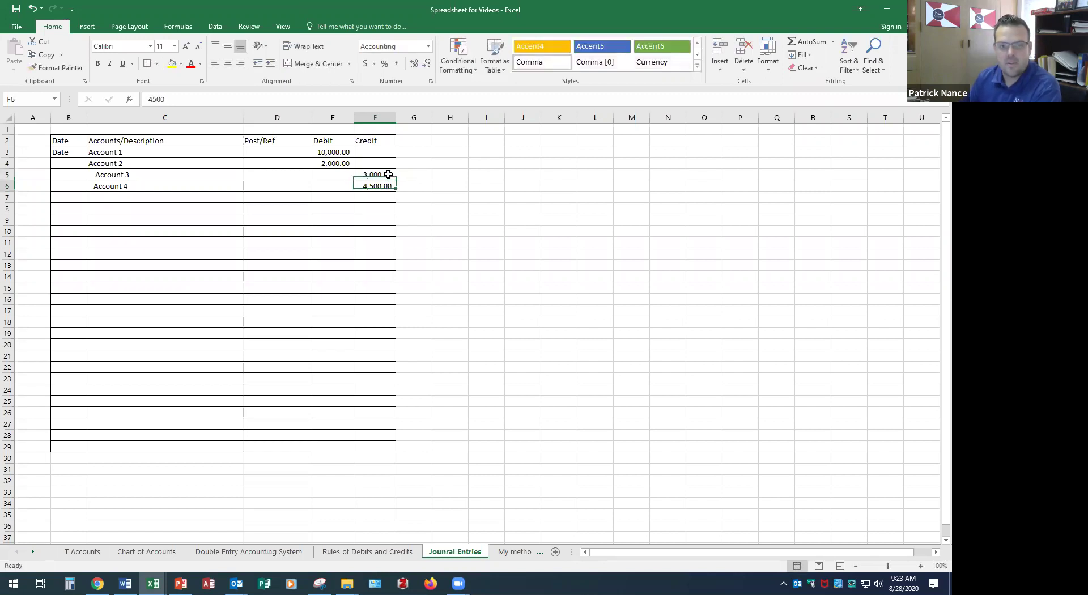
type("9000")
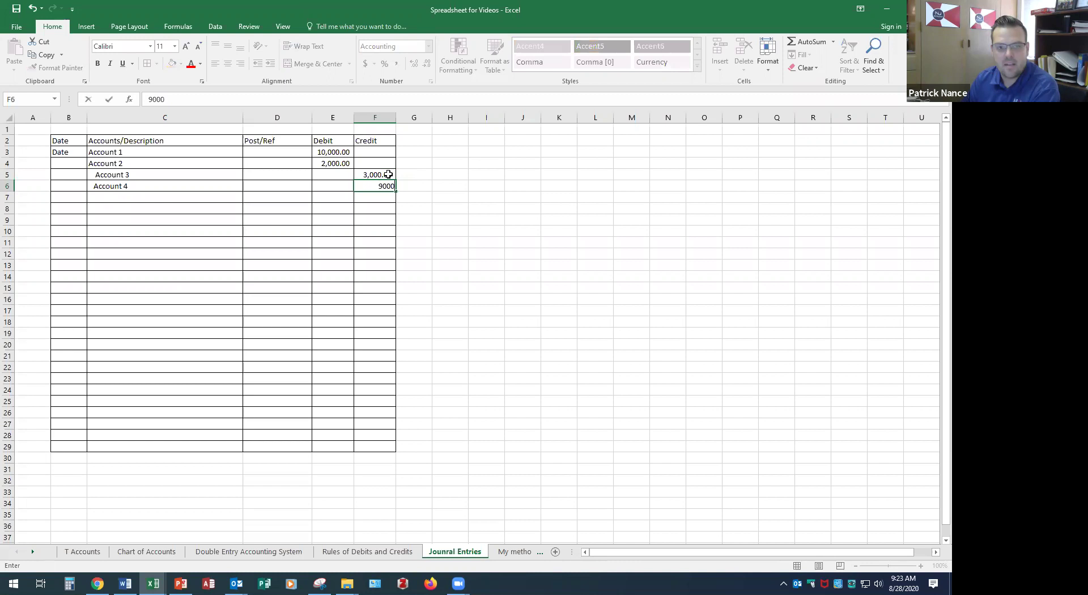
key("Return")
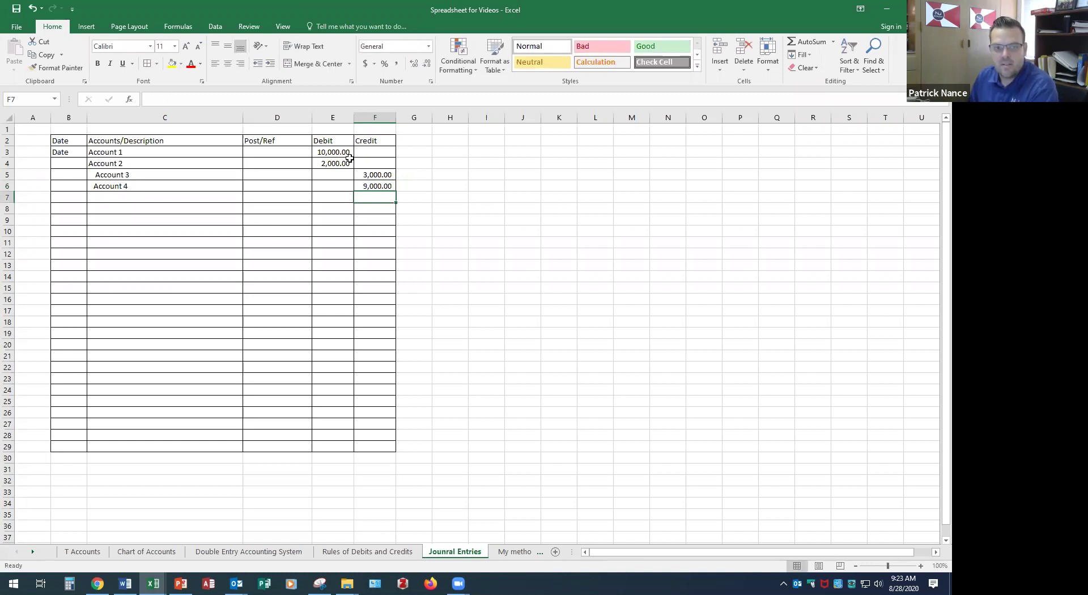
Compare the debit amounts with the credit amounts, and clear the Account 3 credit in F5
left_click_drag(339, 153, 376, 187)
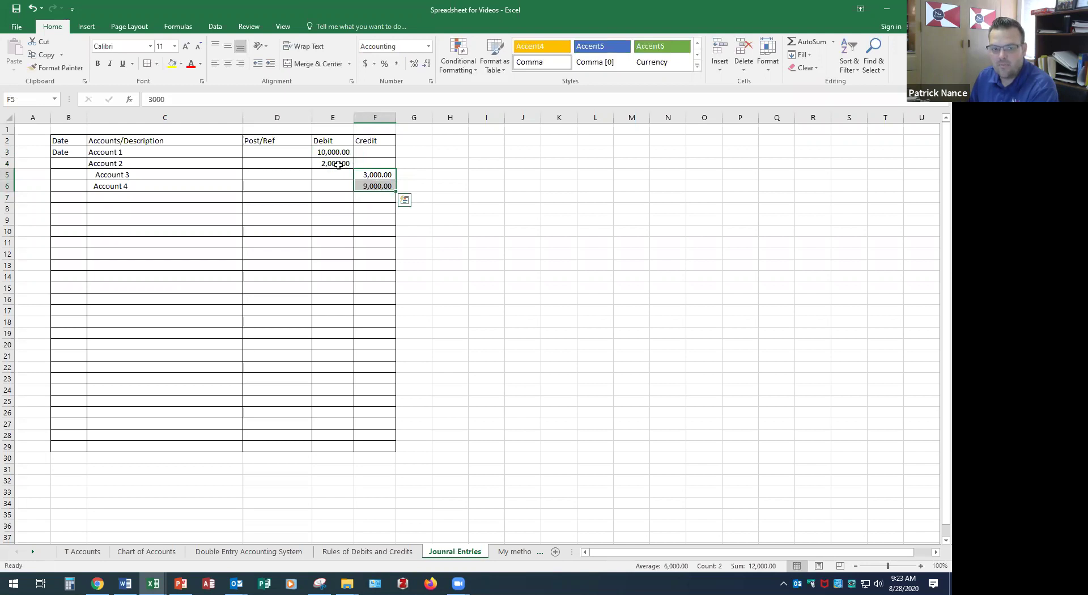
left_click(383, 177)
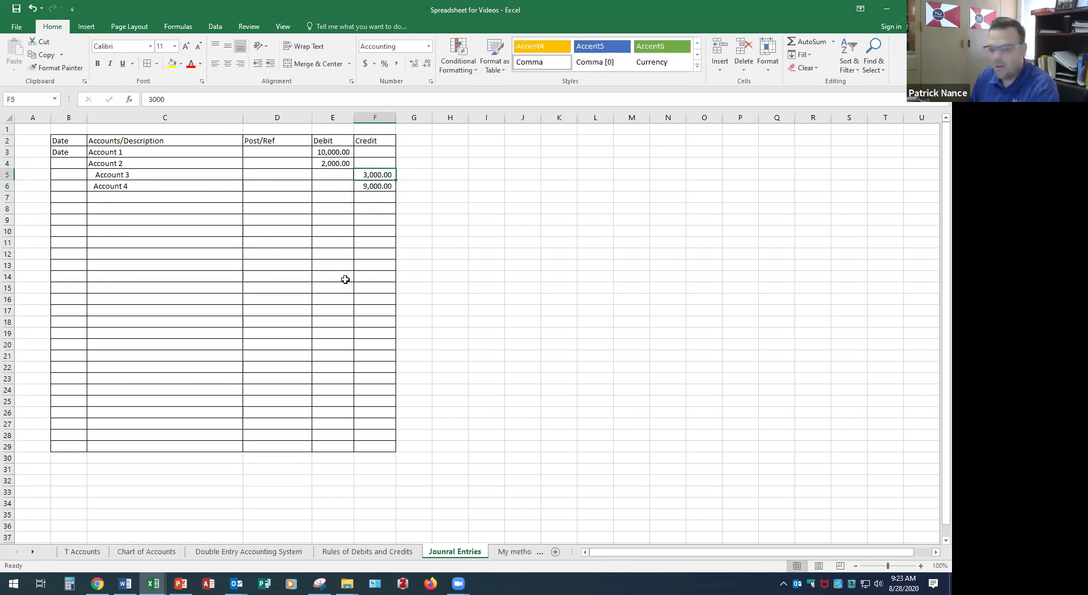
key("Delete")
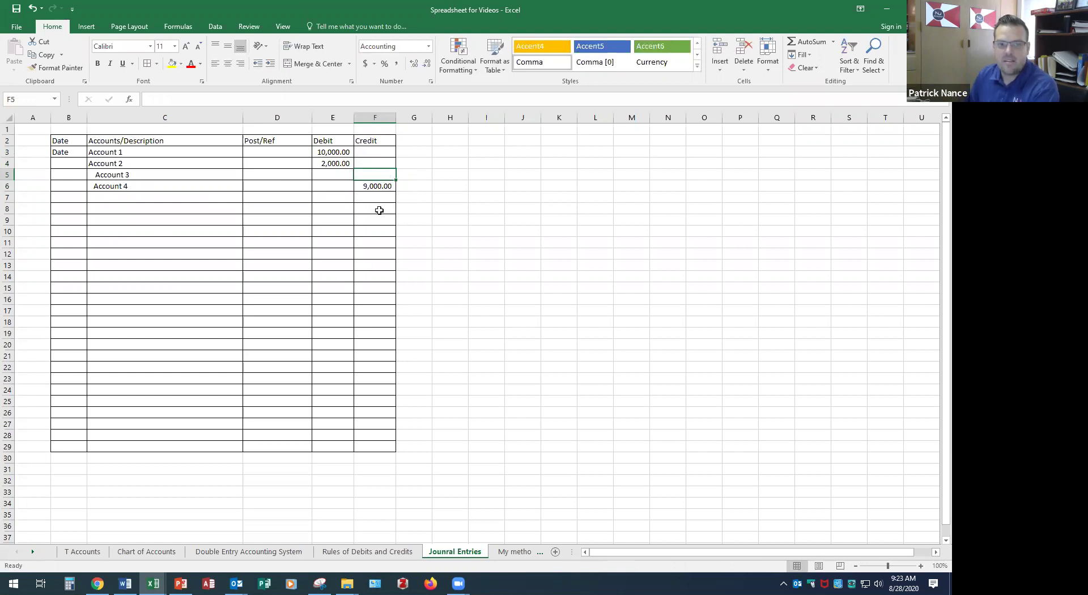
scroll(362, 187, "down", 1)
scroll(340, 170, "up", 1)
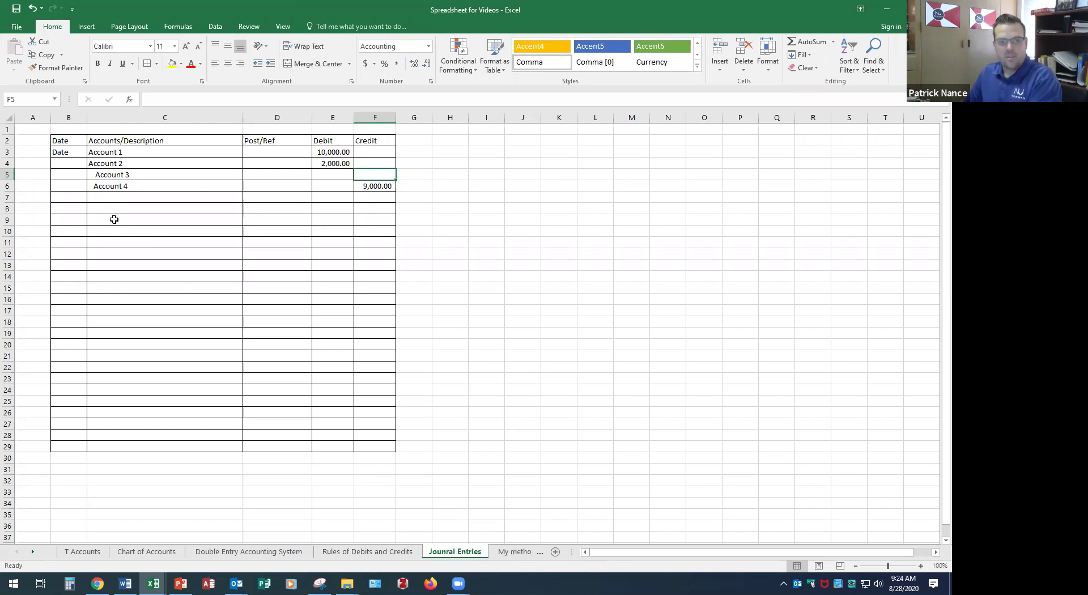
Look up Cash on the Rules of Debits and Credits sheet to see how an increase is recorded
left_click(75, 215)
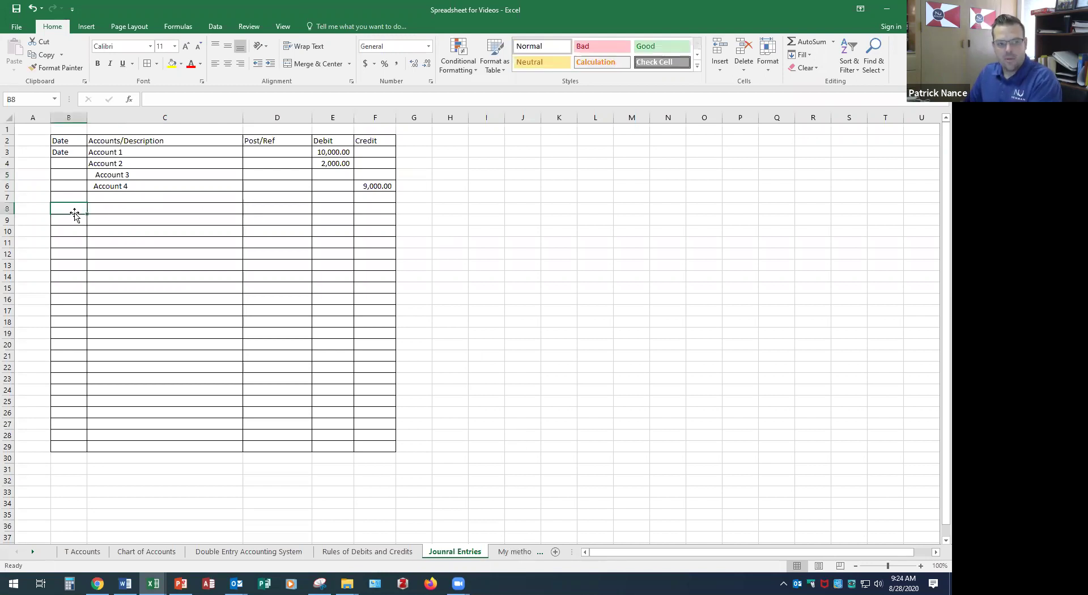
left_click(390, 553)
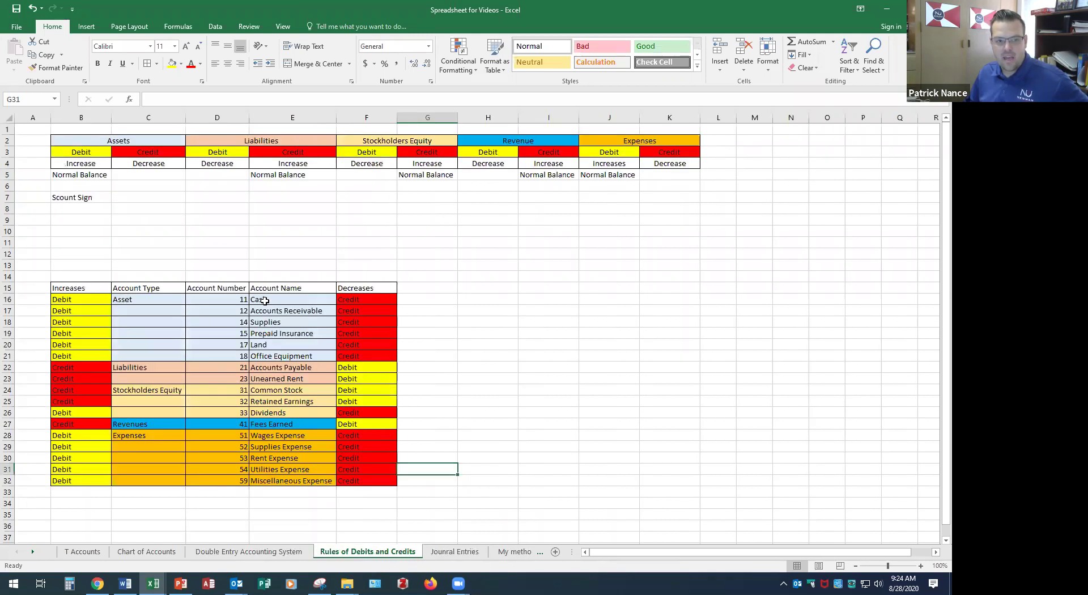
left_click(265, 301)
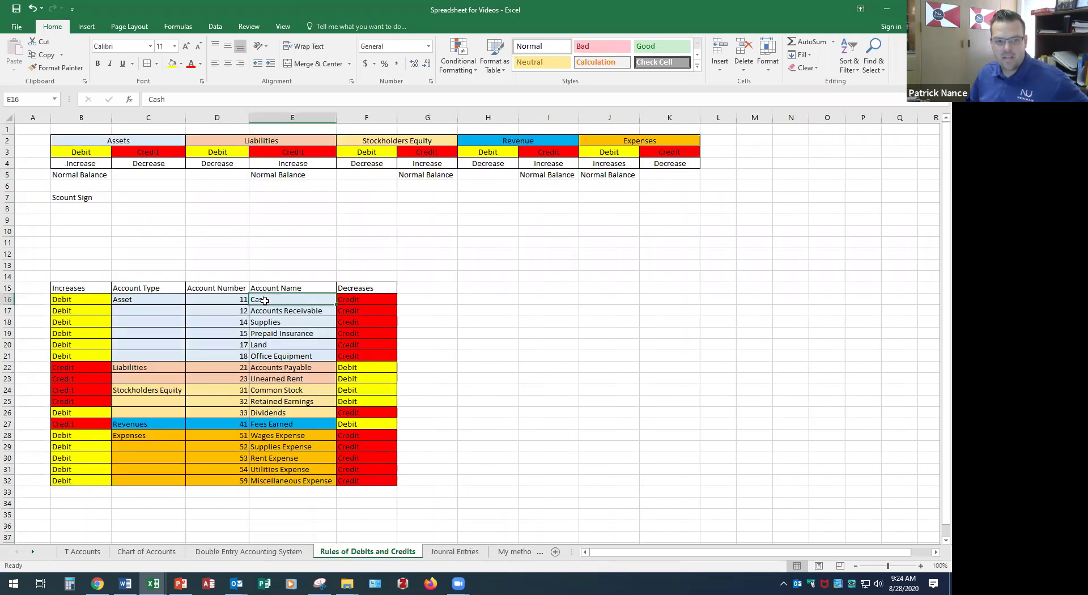
left_click(68, 291)
On the Jounral Entries sheet, enter Cash in C8 with a debit of 25000 in E8, formatted in comma style
left_click(455, 552)
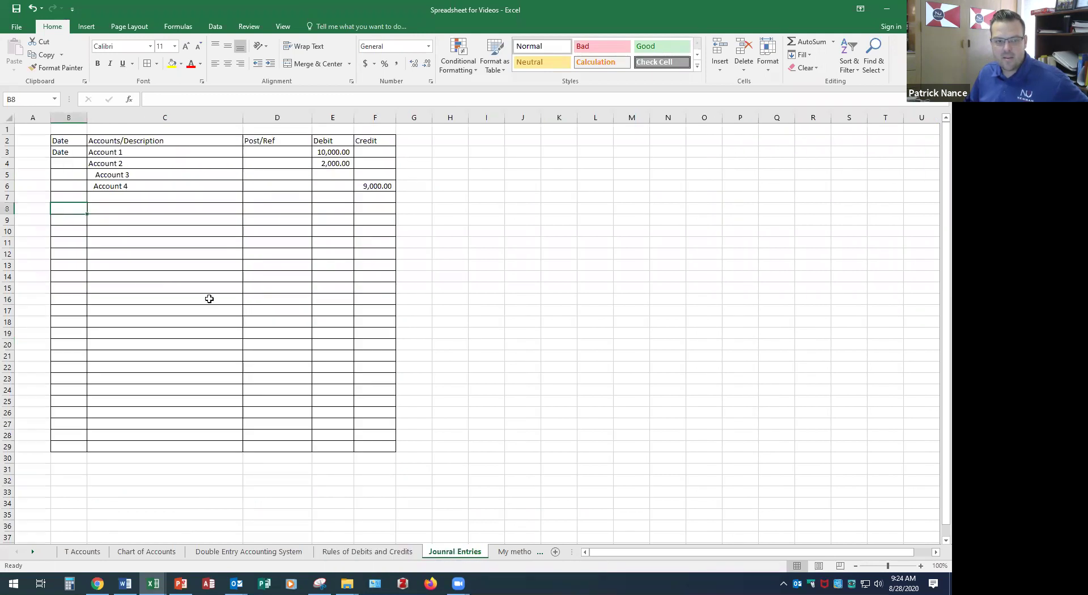
left_click(144, 207)
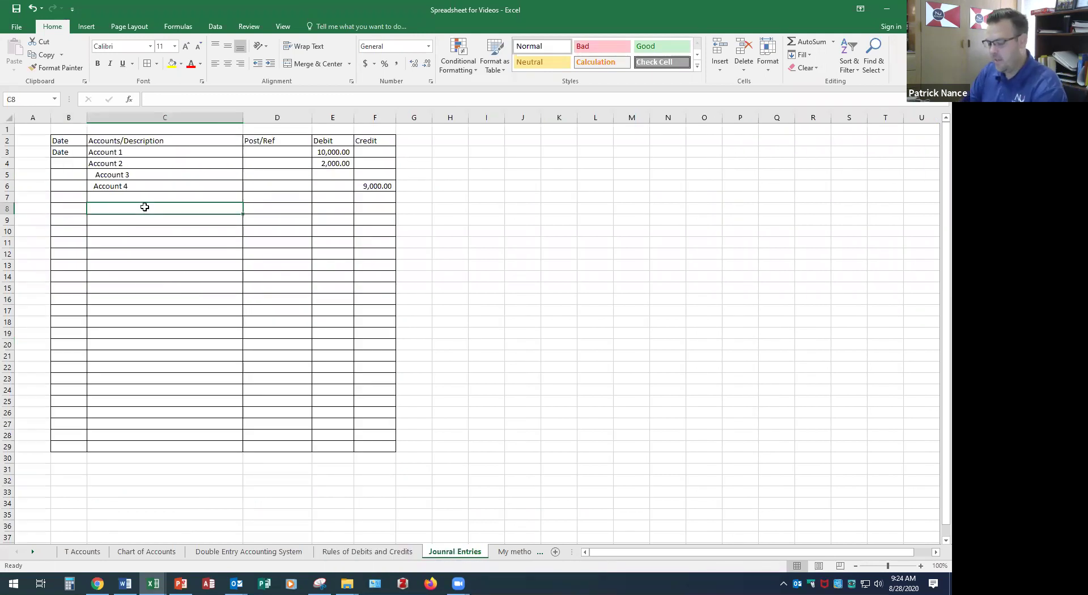
type("Cash")
key("Tab")
key("Tab")
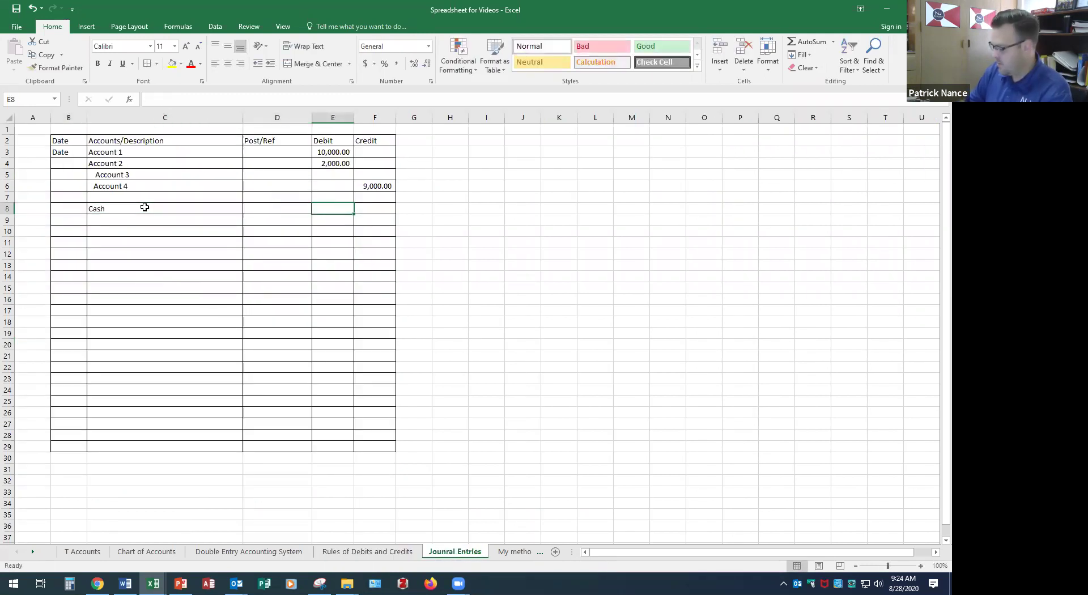
type("25000")
key("ctrl+Return")
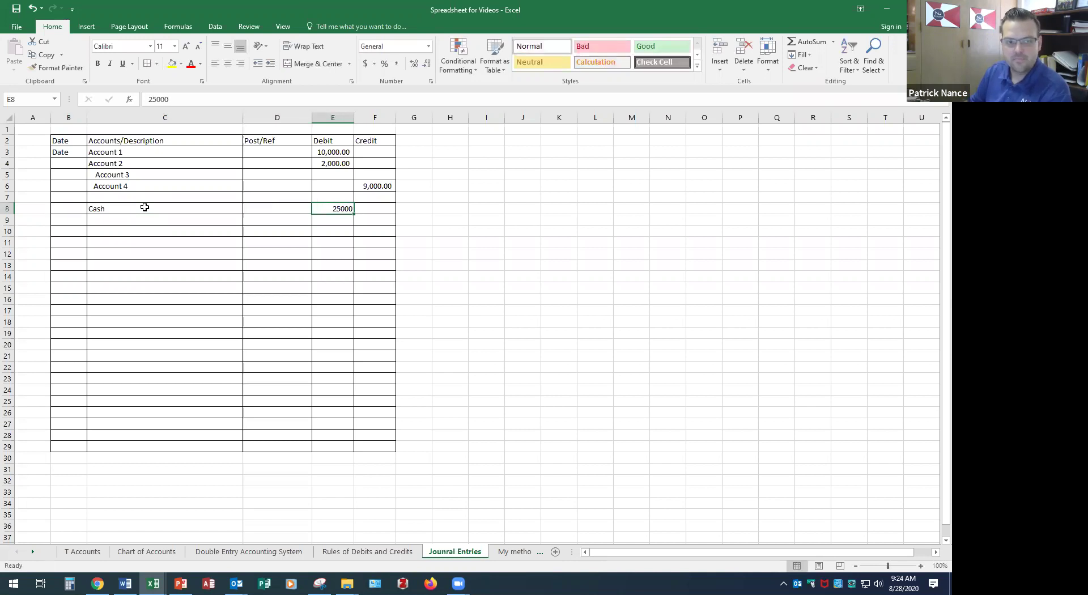
left_click(397, 64)
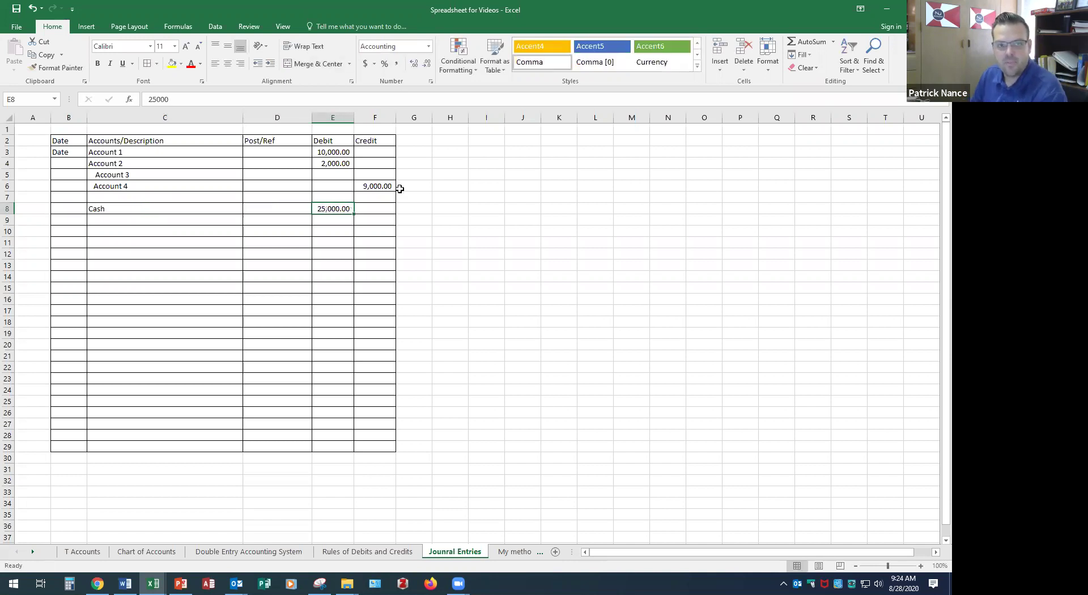
Look up Common Stock under Stockholders Equity on the Rules of Debits and Credits sheet to see how it increases
left_click(374, 220)
left_click(173, 221)
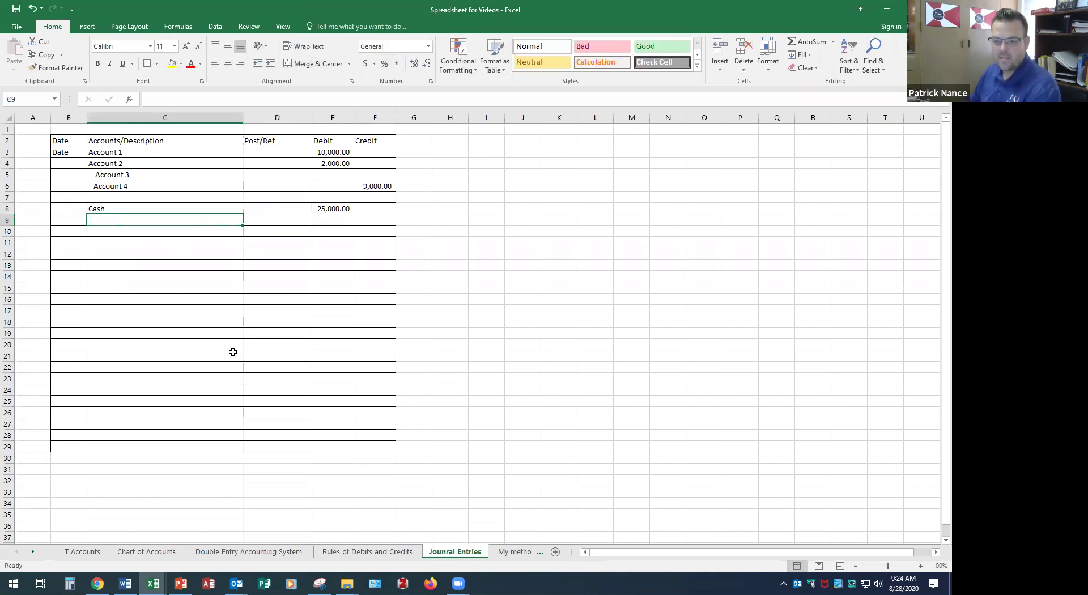
left_click(349, 552)
left_click_drag(139, 392, 349, 392)
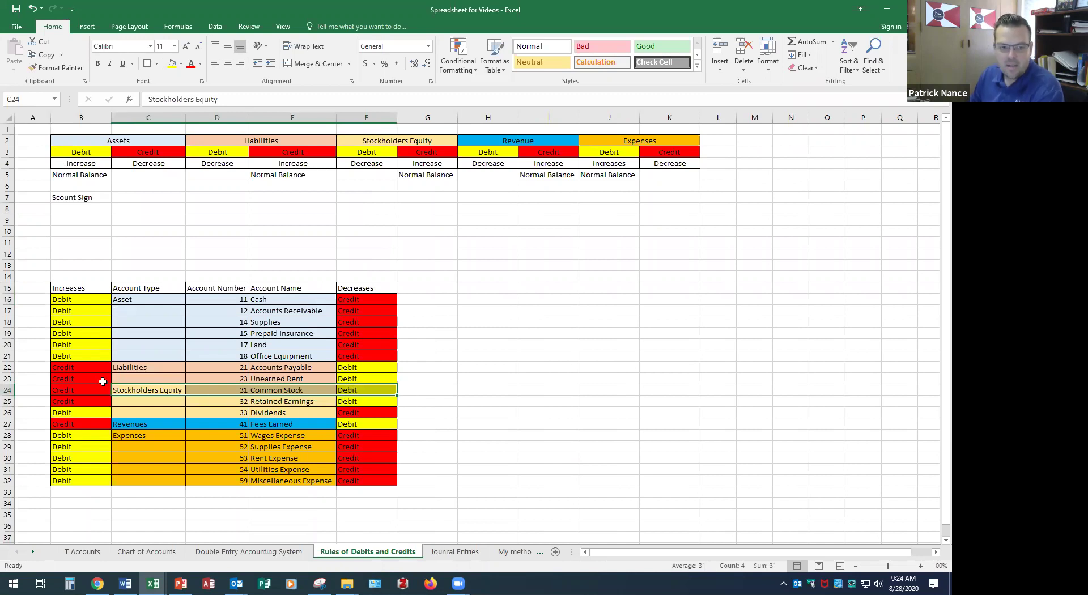
left_click_drag(75, 299, 292, 390)
left_click(84, 389)
key("ctrl+v")
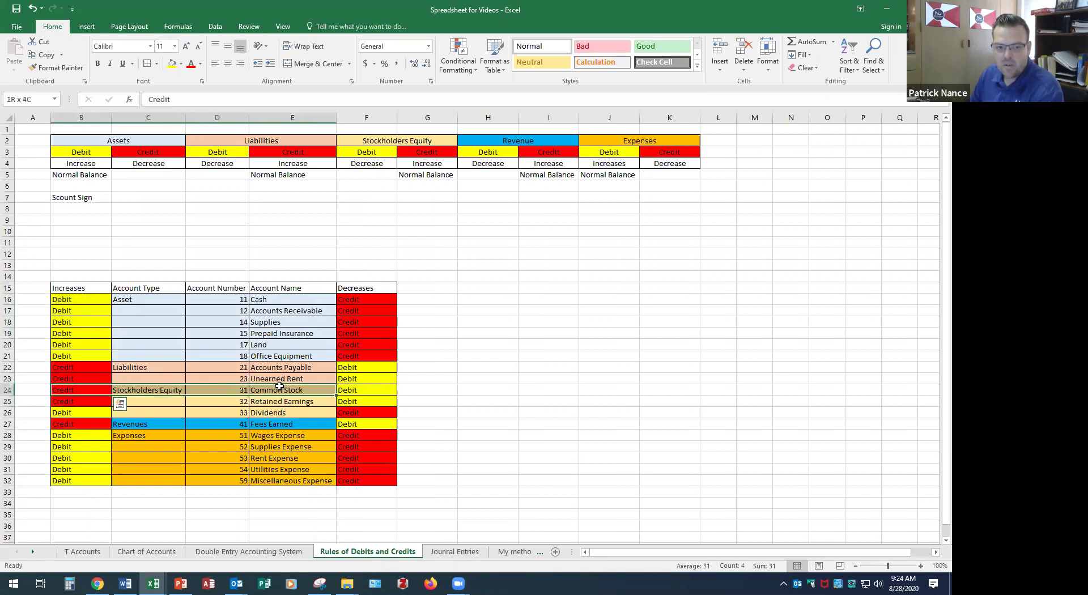
On the Jounral Entries sheet, enter an indented Common Stock in C9 with a credit of 25000 in F9, formatted in comma style
left_click(454, 552)
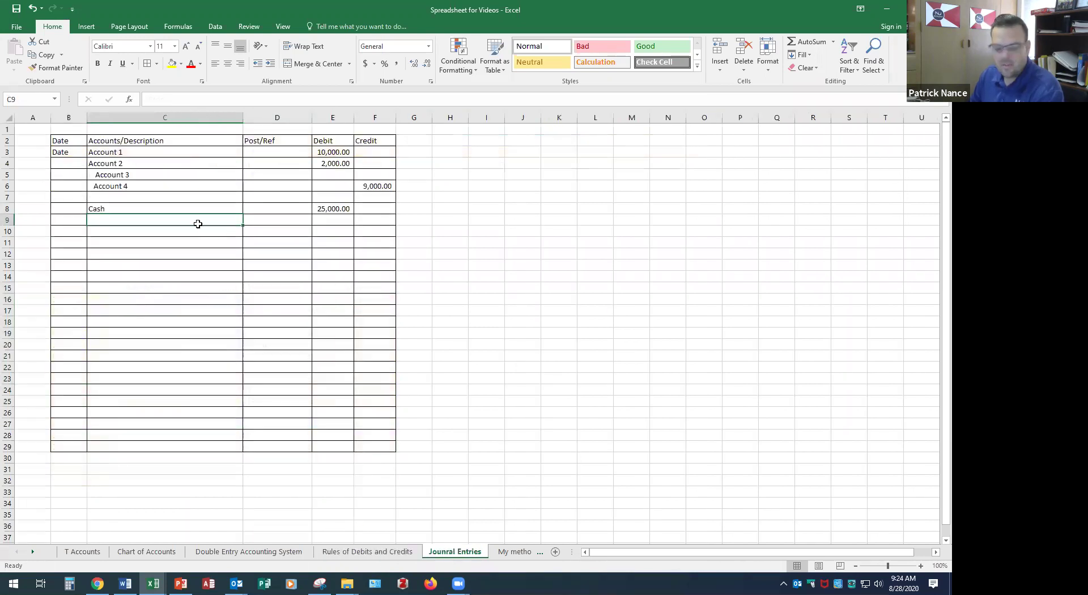
type("Common S")
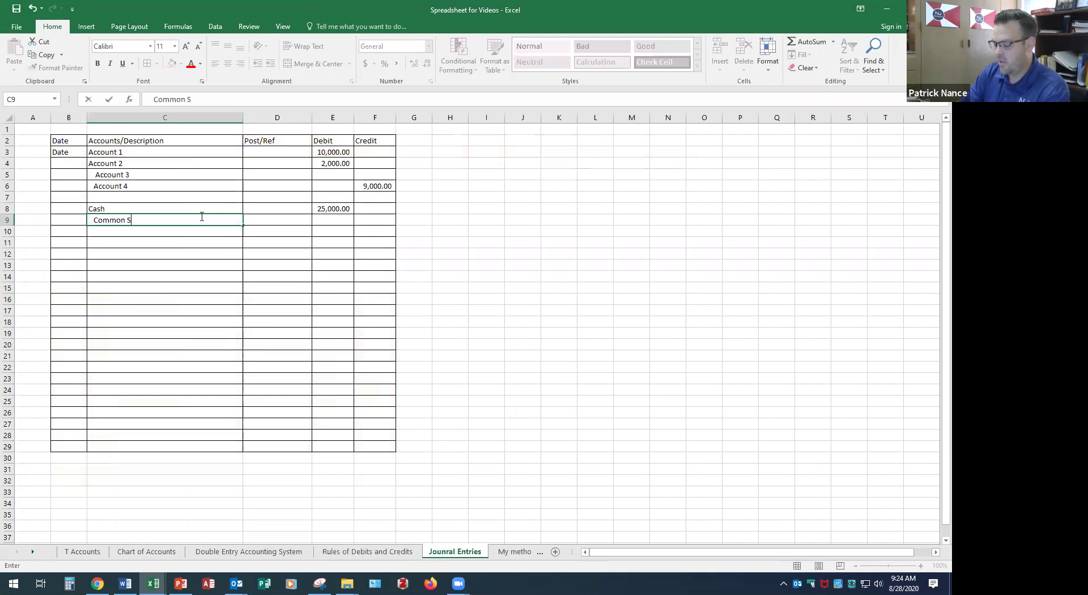
key("Tab")
key("Tab")
key("Tab")
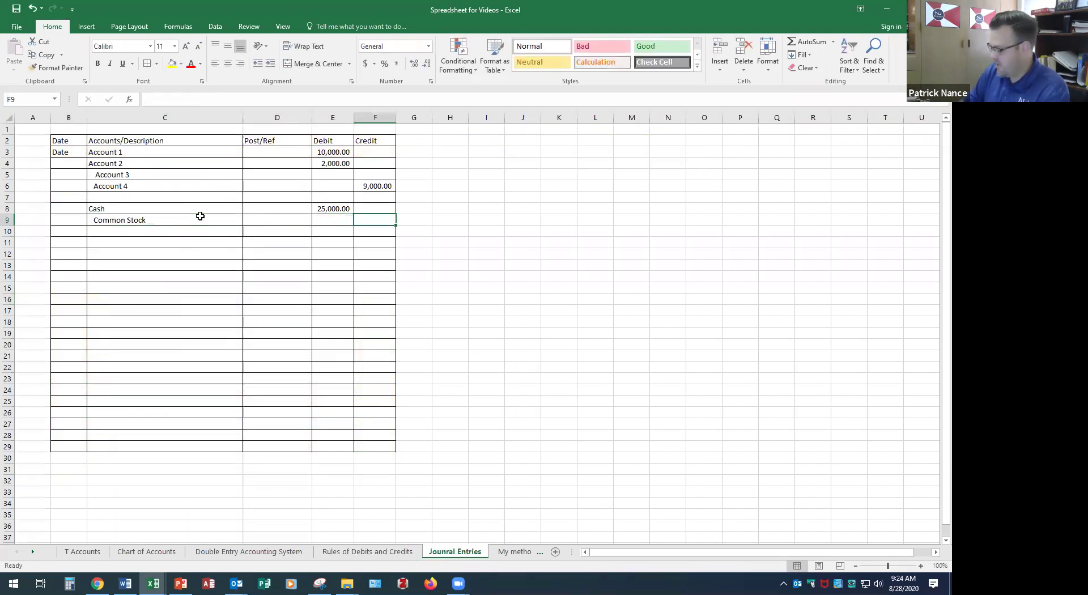
type("3")
type("5")
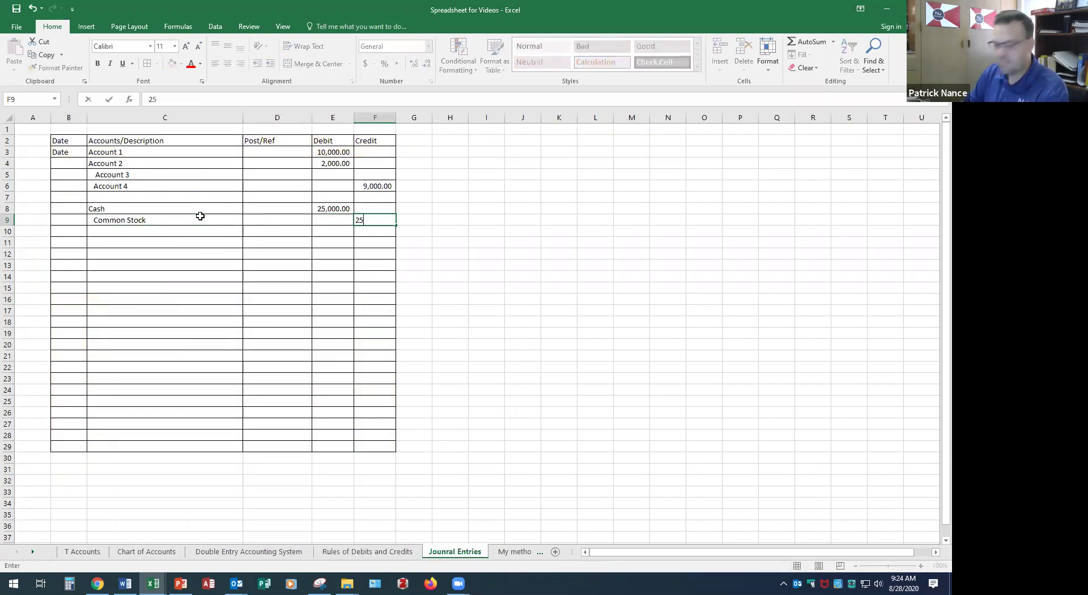
type("000")
key("Return")
left_click(388, 215)
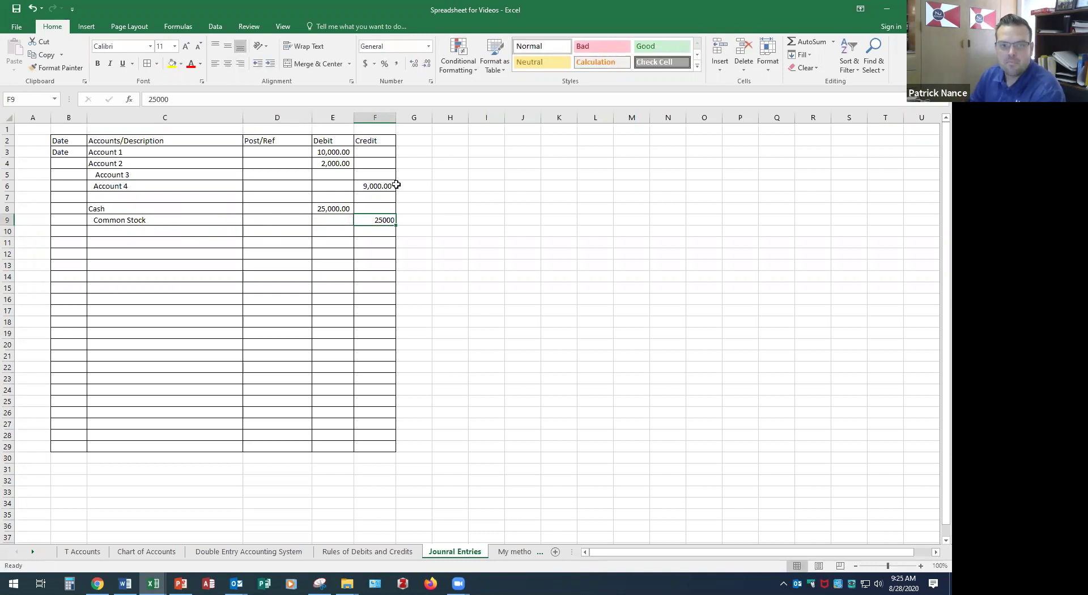
left_click(397, 63)
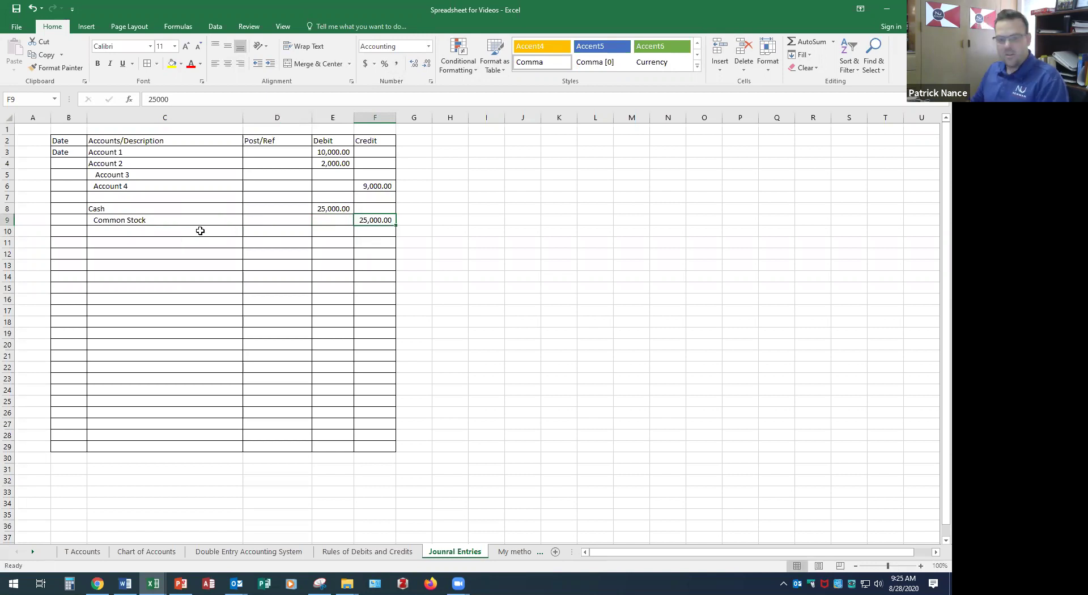
View the My method for Journalizing and Jounral Entries from Chapter sheets, and return to the Jounral Entries sheet
left_click(515, 553)
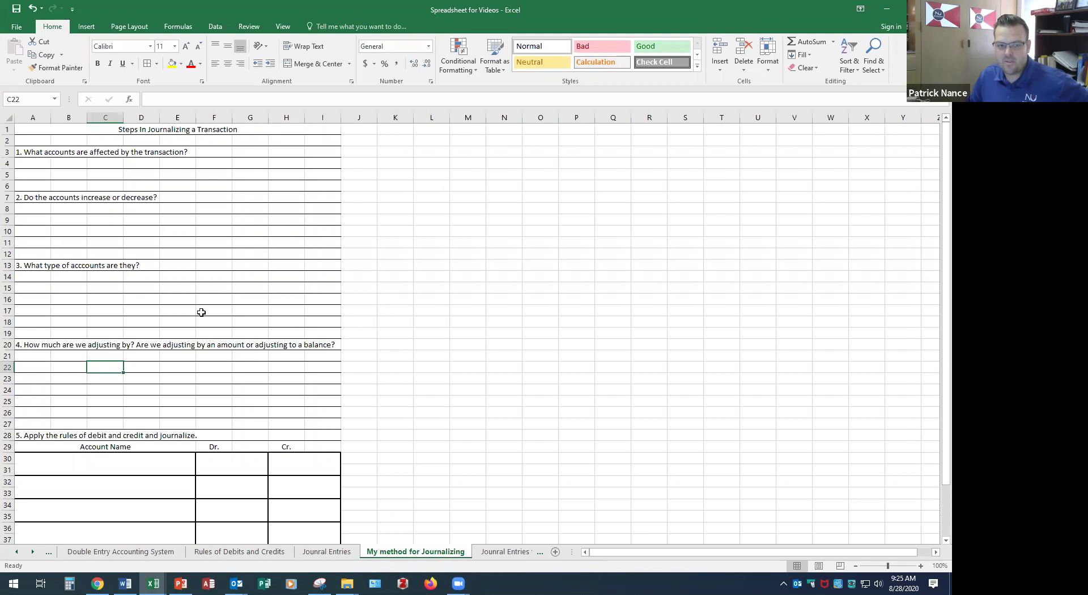
left_click(493, 555)
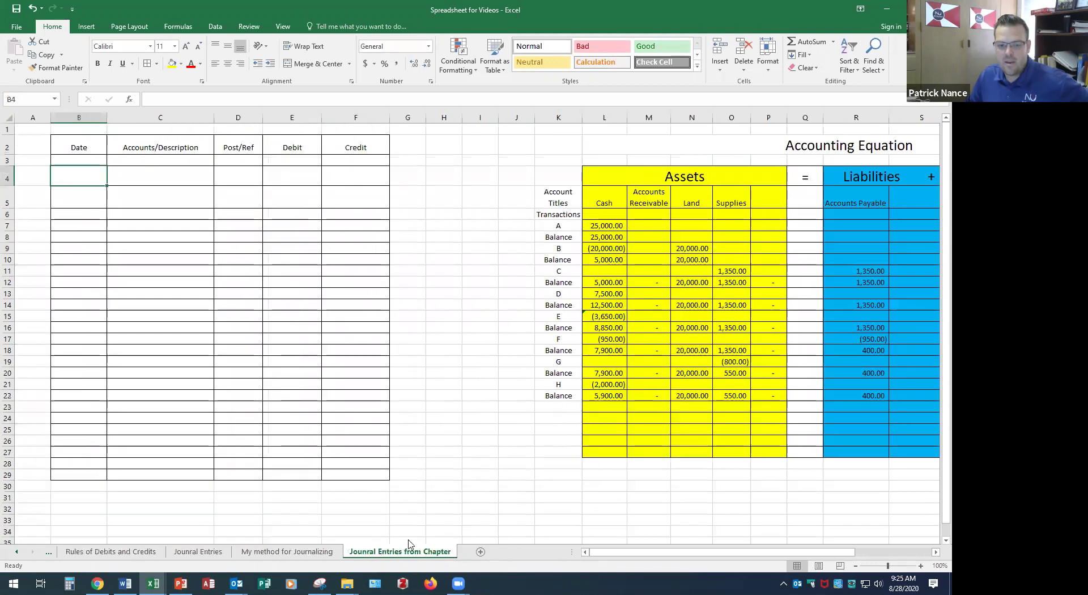
left_click(198, 552)
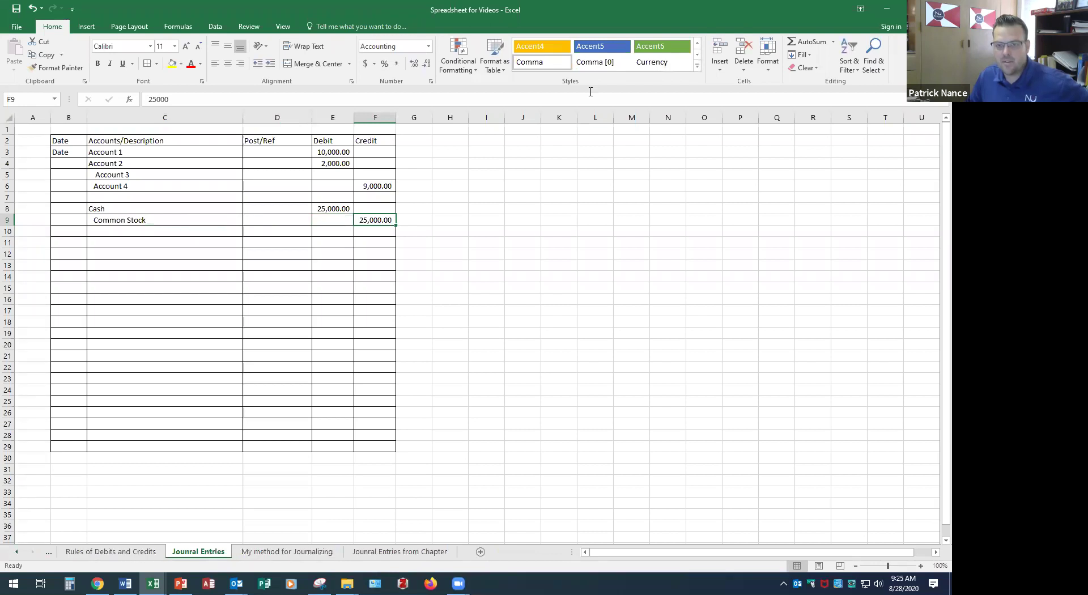